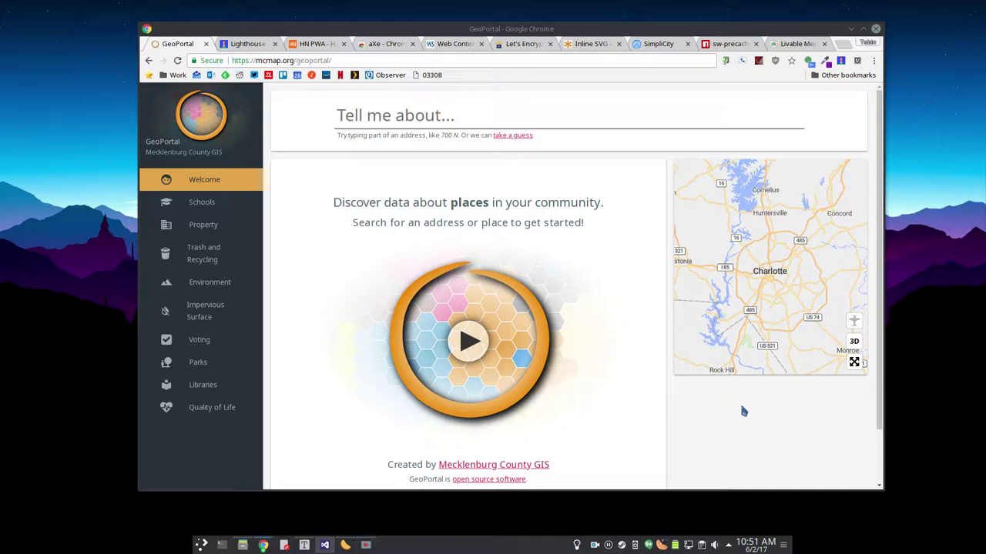
Step: Run an aXe analysis on the GeoPortal page in DevTools, finding no violations
key(ctrl+shift+j)
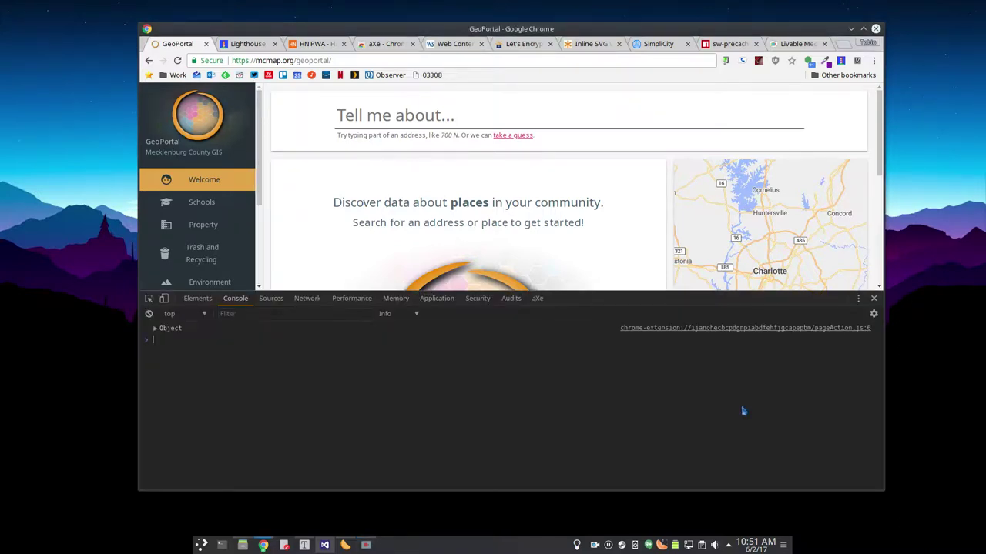
click(535, 299)
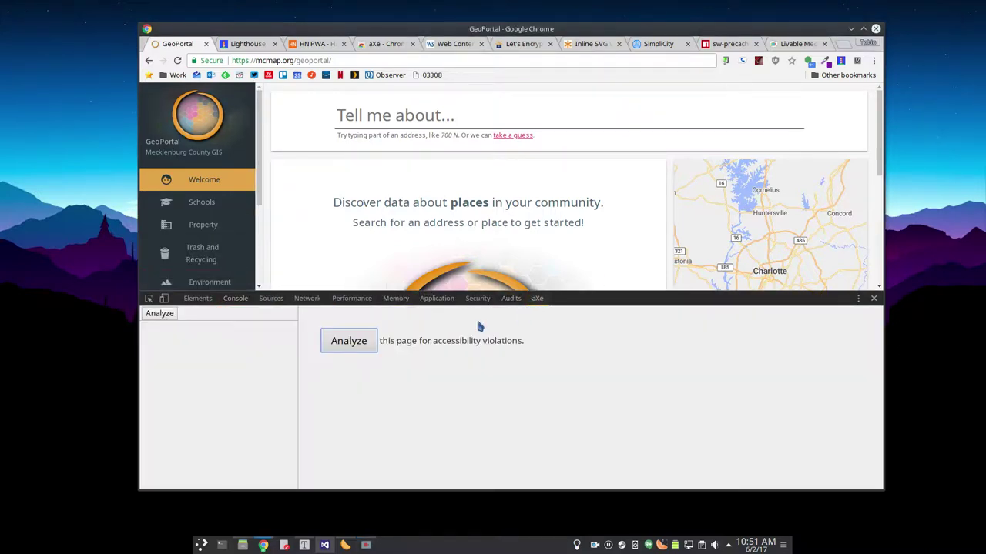
click(363, 345)
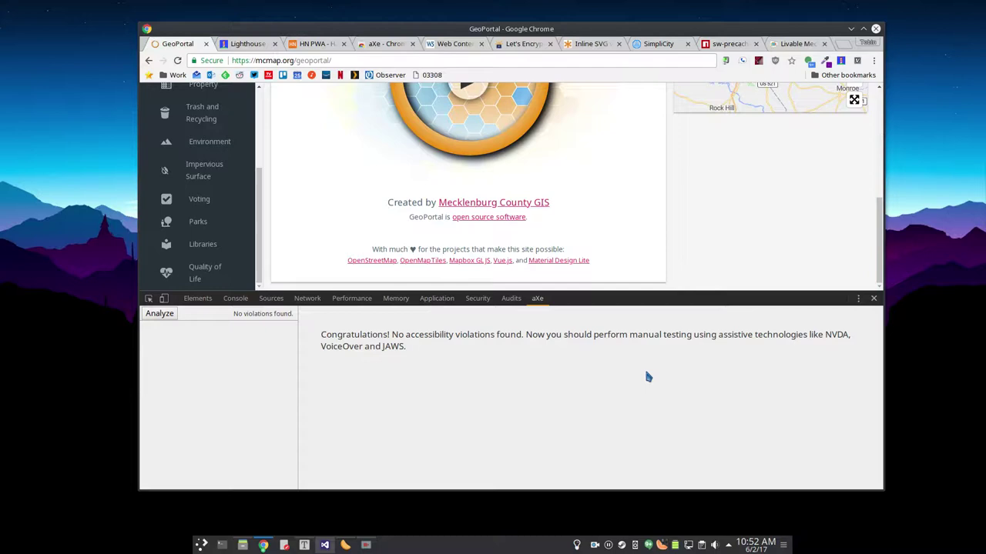
Step: Close DevTools and switch to the WCAG 2.0 guidelines page, scrolling through it
click(873, 298)
click(455, 44)
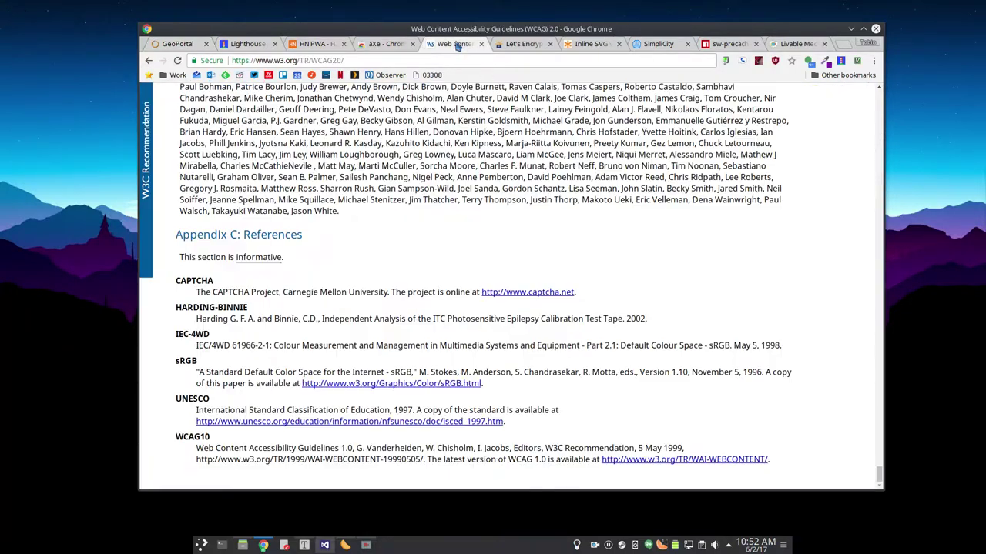
scroll(741, 255, up, 10)
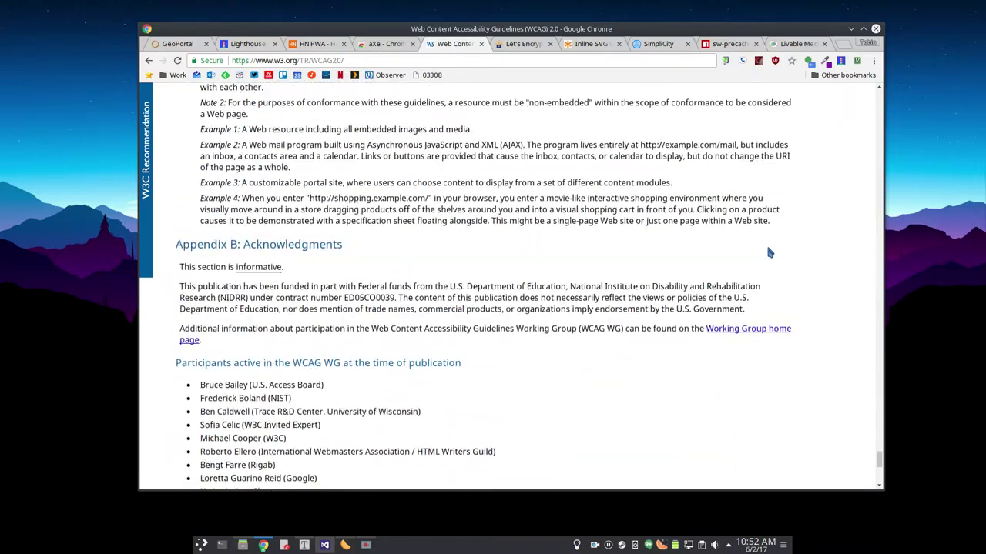
scroll(767, 252, up, 3)
drag(879, 458, 887, 85)
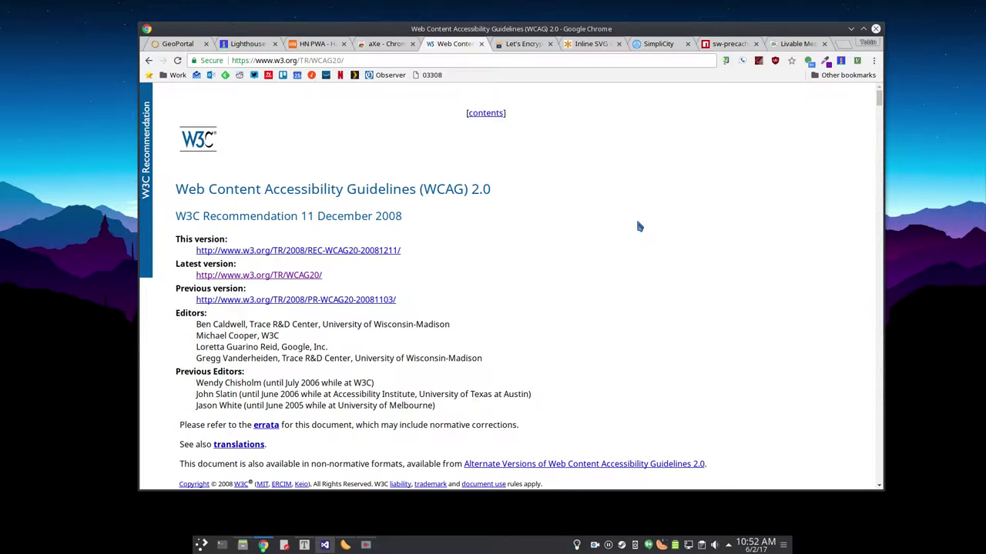
Step: Run aXe on the WCAG page, revealing 6 non-unique ids and 1 invalid lang attribute
key(ctrl+shift+j)
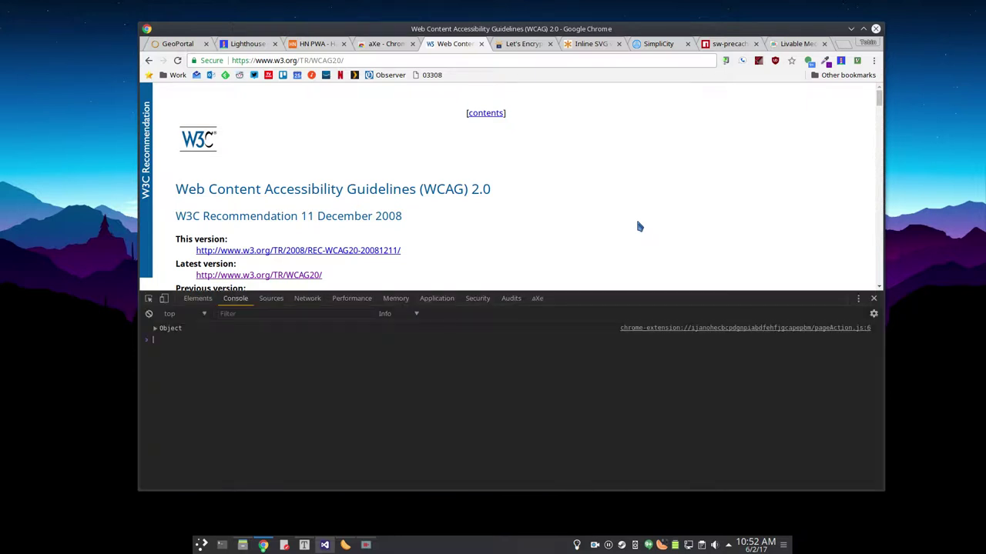
click(538, 300)
click(359, 345)
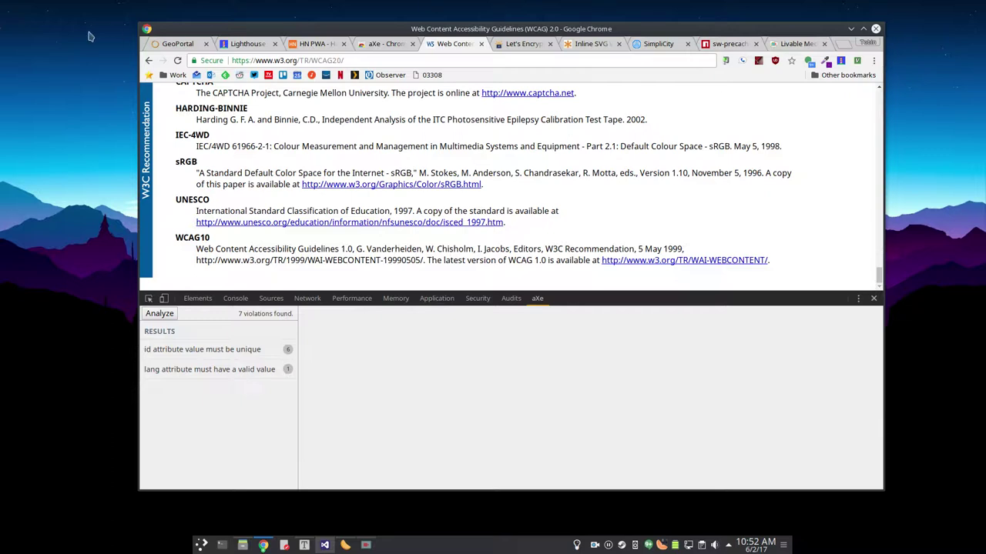
Step: Switch back to the GeoPortal welcome page tab
click(168, 45)
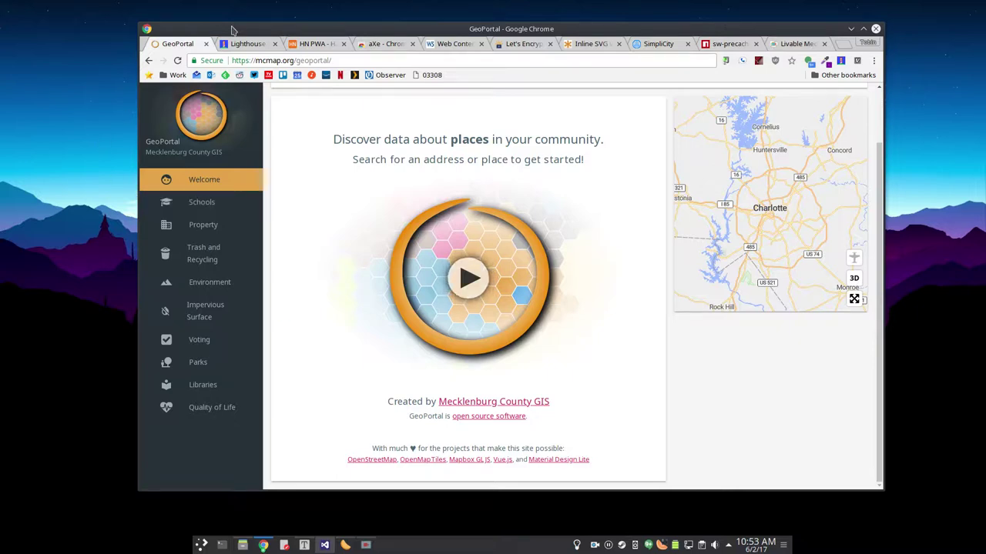
Step: View the Polymer HN entry on HN PWA, then the letsencrypt.org homepage
click(309, 44)
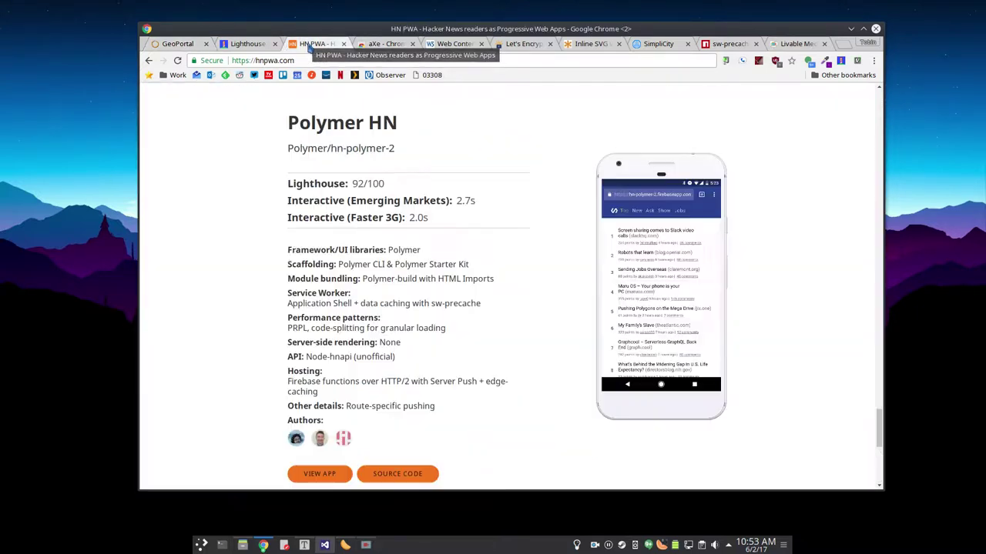
click(514, 44)
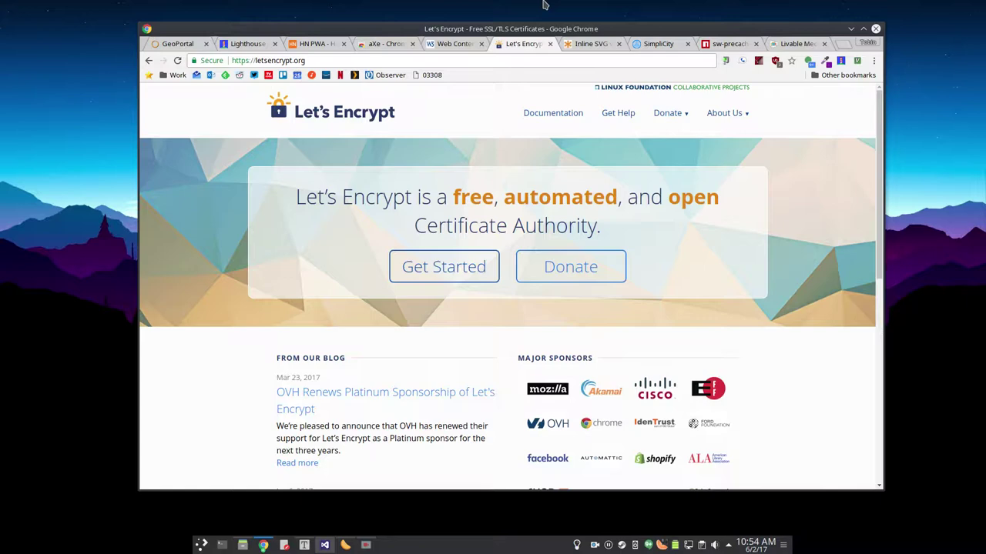
Step: Return to the GeoPortal tab at mcmap.org/geoportal
click(174, 44)
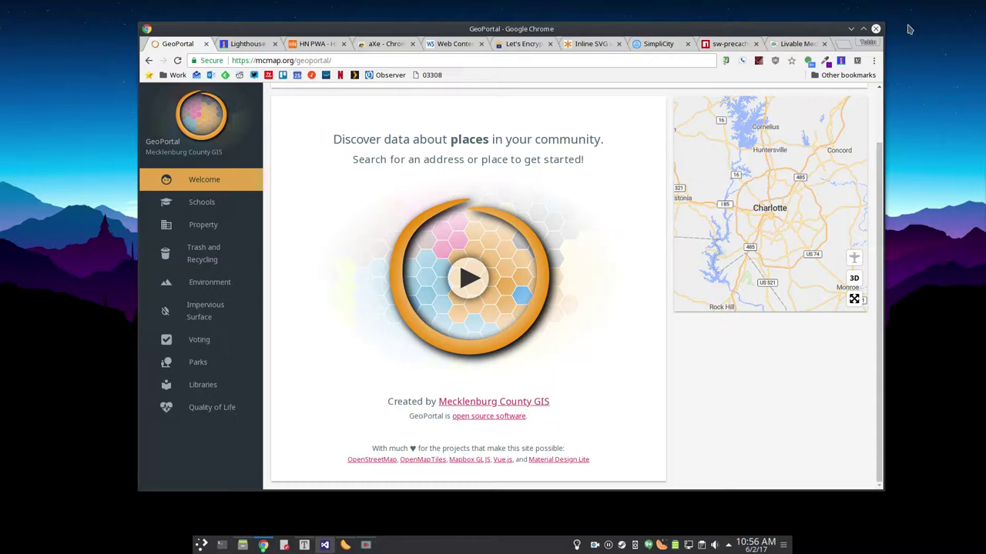
Step: View the Livable Meck site, then show GeoPortal's index.html in VS Code
click(802, 44)
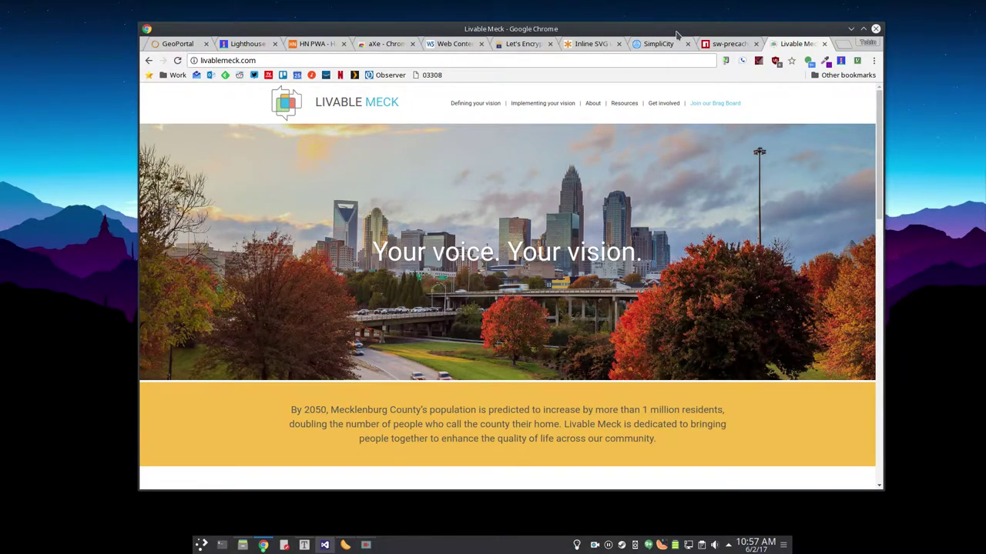
click(326, 545)
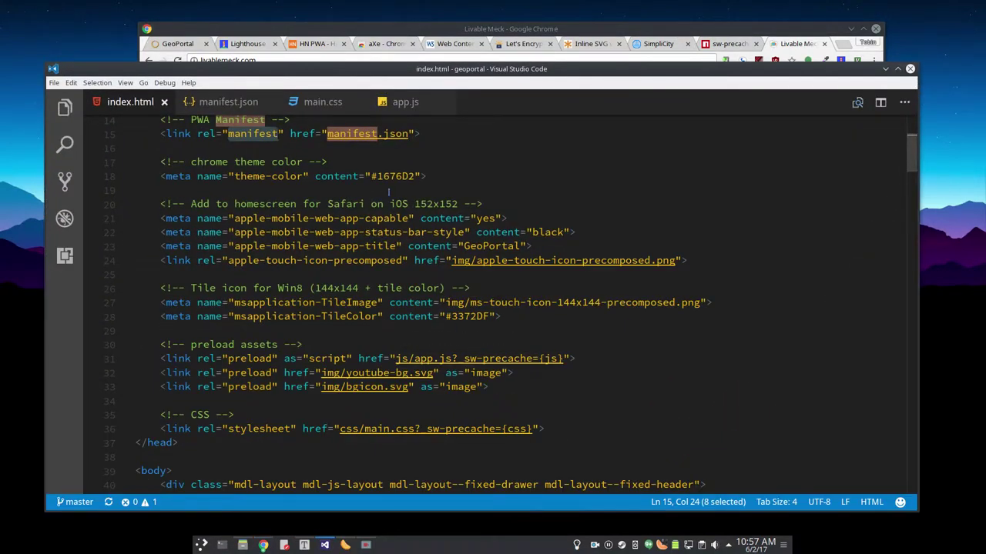
Step: Open main.css and select the system font-family declaration on line 41
click(321, 102)
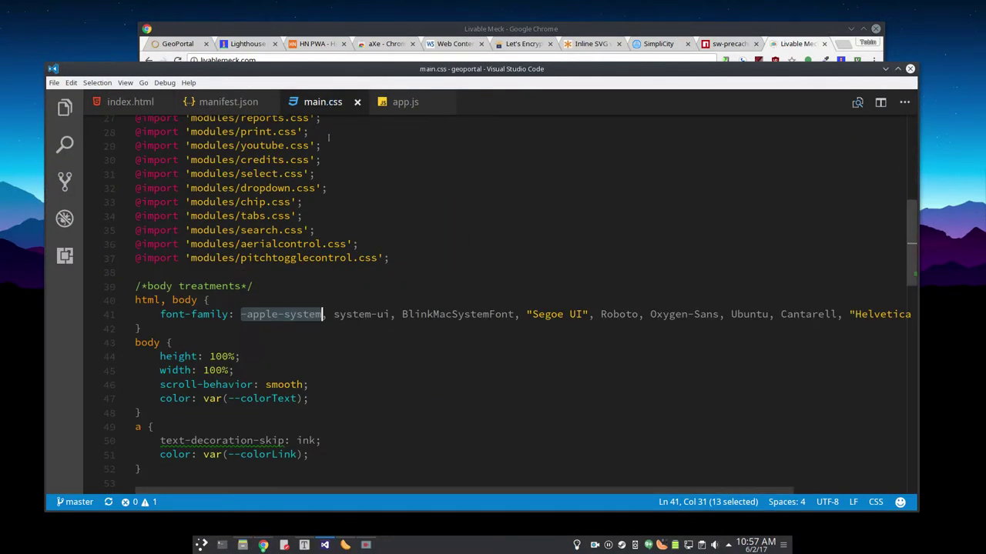
click(247, 314)
drag(160, 314, 779, 315)
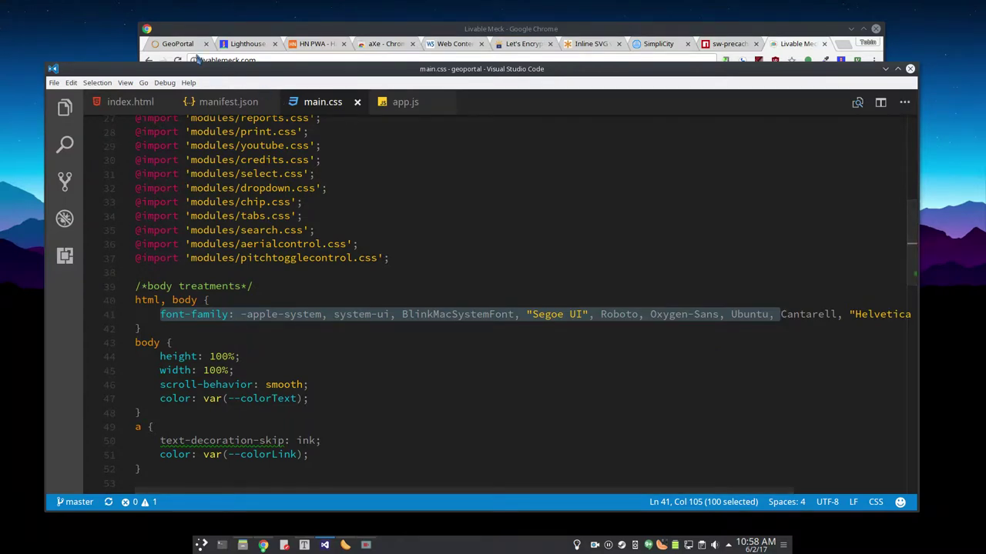
Step: Raise the Chrome window showing the GeoPortal welcome page above VS Code
click(472, 25)
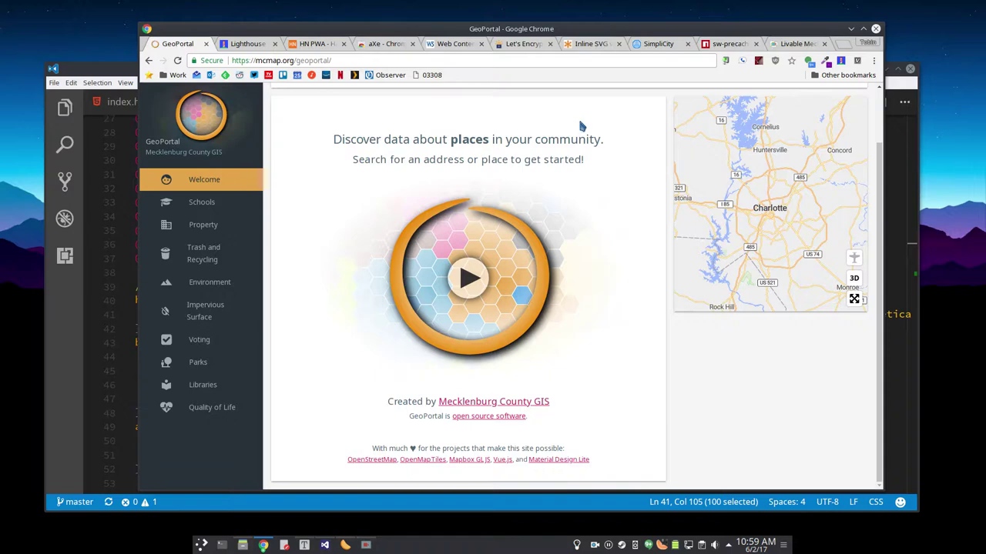
Step: Show the CSS-Tricks article 'Inline SVG vs Icon Fonts [CAGEMATCH]'
click(590, 44)
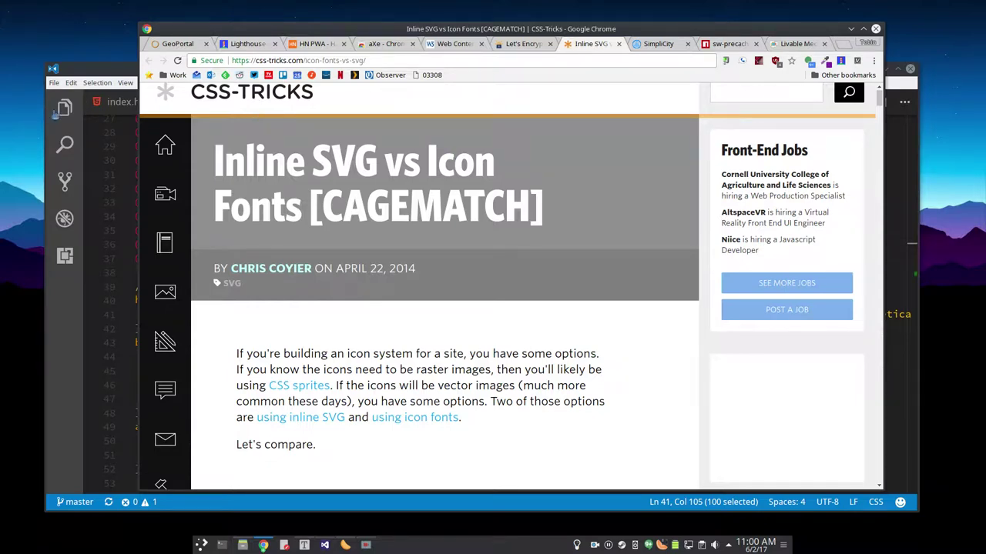
click(113, 74)
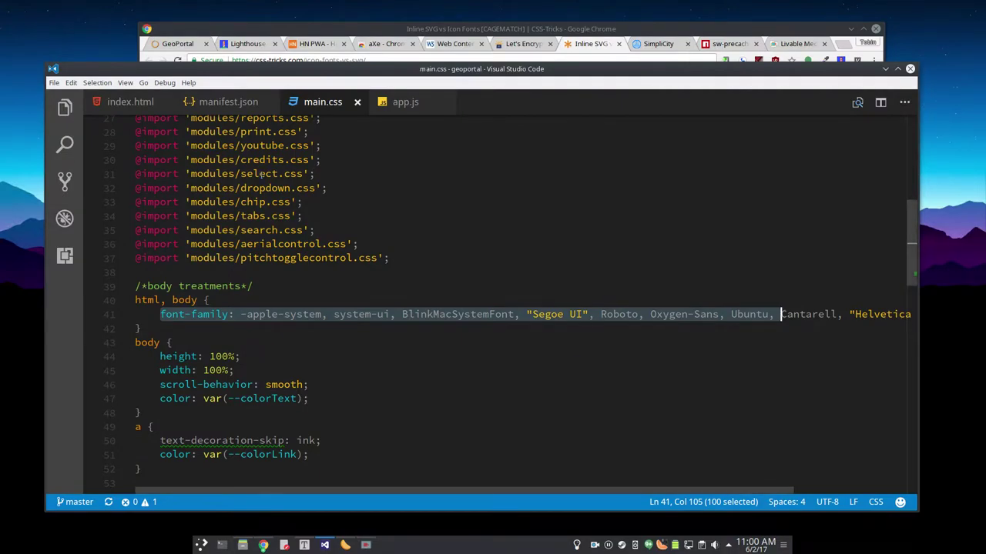
click(143, 103)
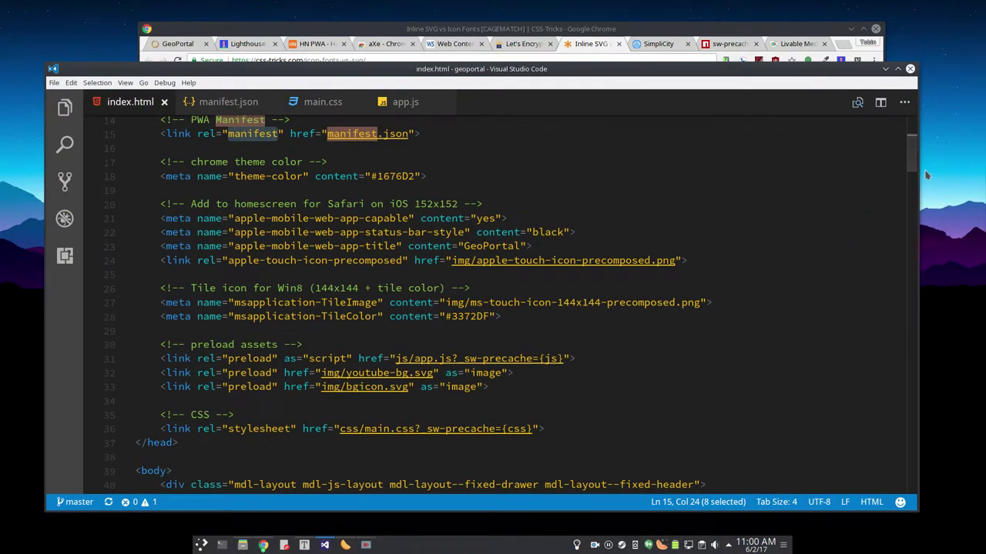
drag(912, 152, 908, 304)
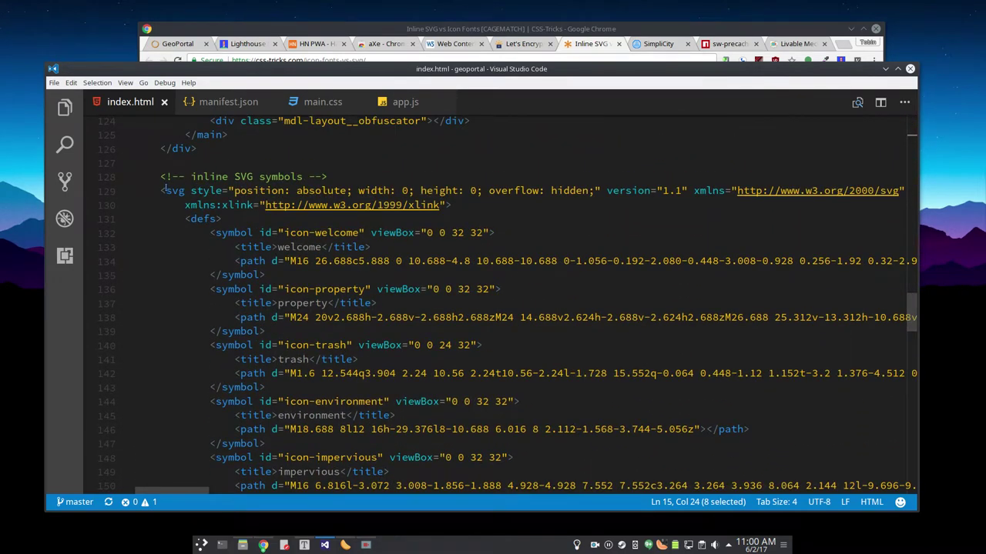
drag(160, 190, 590, 190)
click(526, 294)
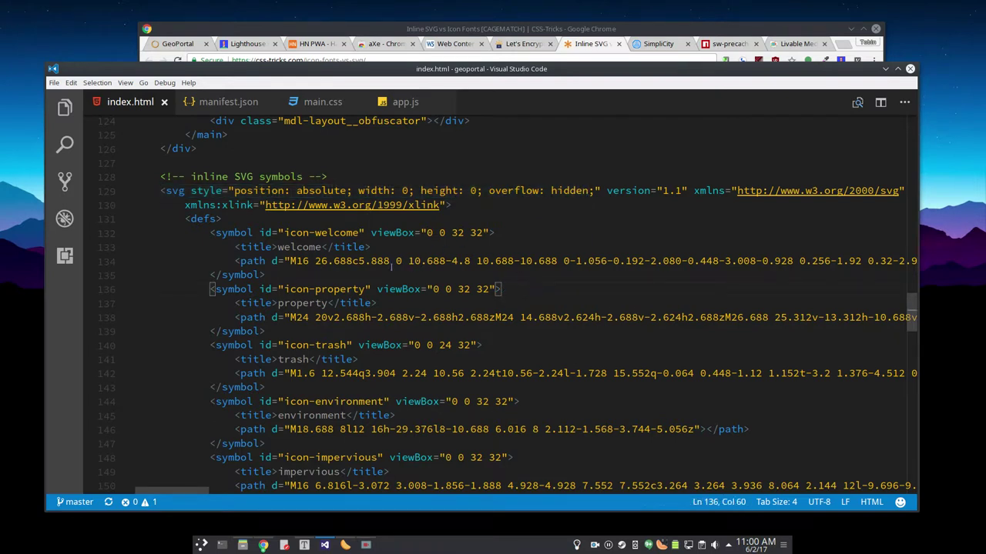
drag(211, 232, 335, 429)
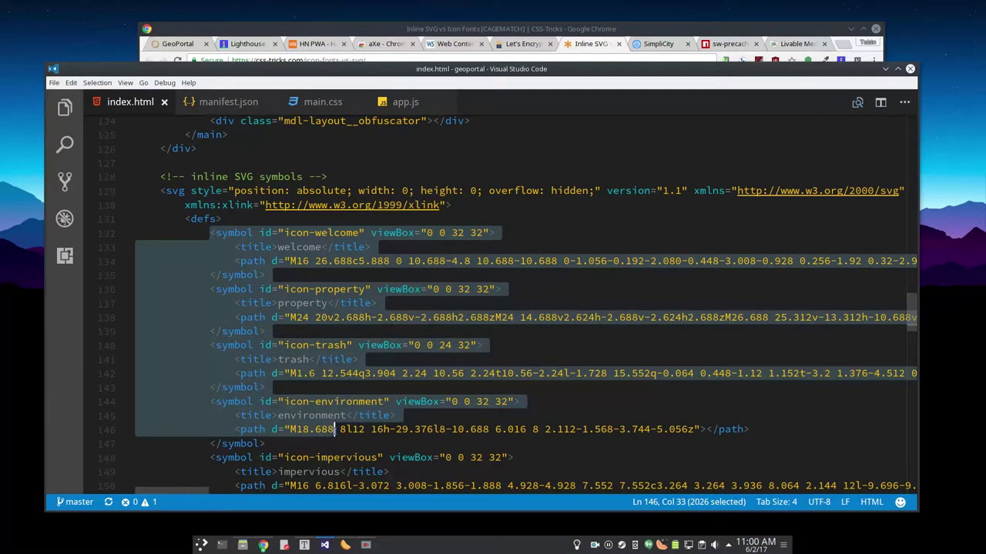
click(582, 223)
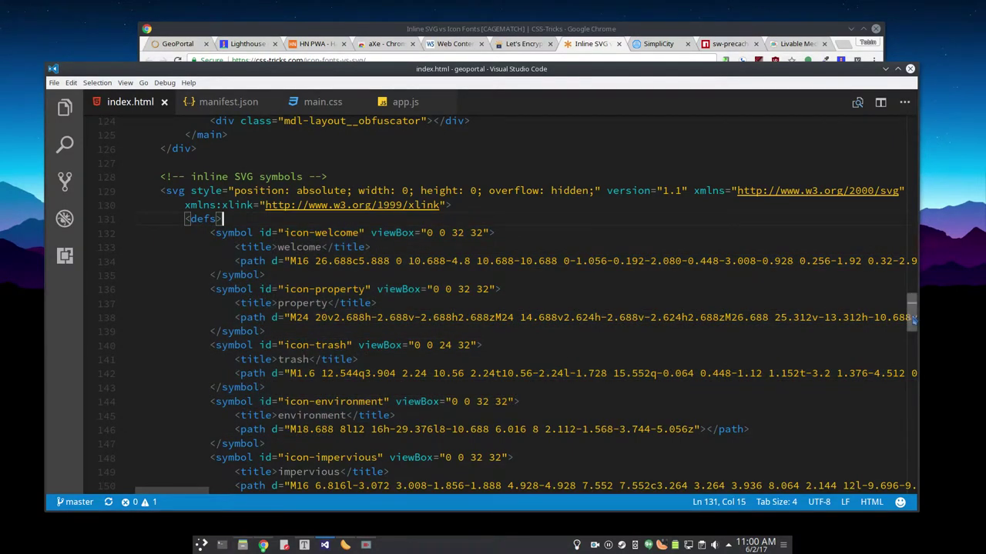
Step: Select the #icon-welcome reference on index.html line 57, then bring the CSS-Tricks article forward
drag(912, 311, 928, 147)
scroll(708, 358, down, 15)
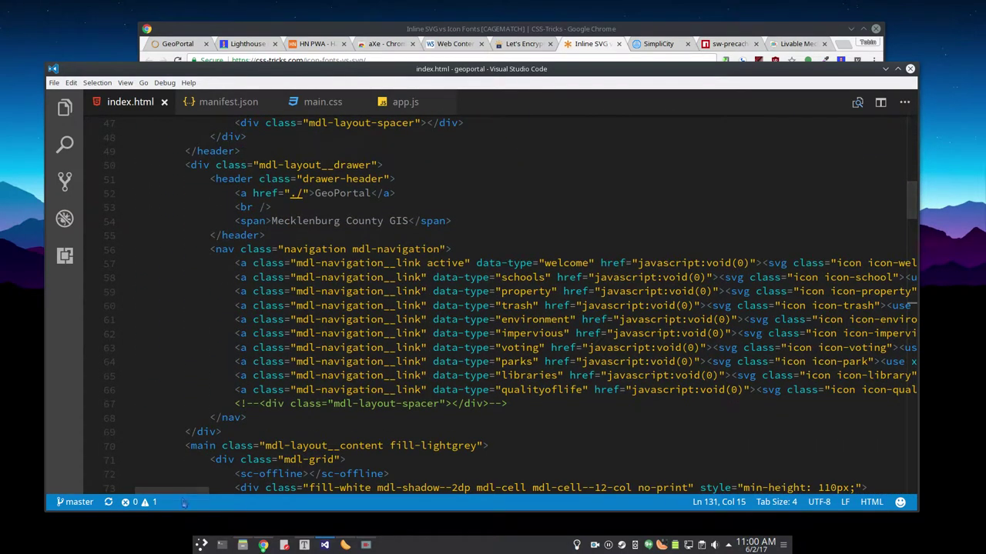
drag(180, 492, 238, 502)
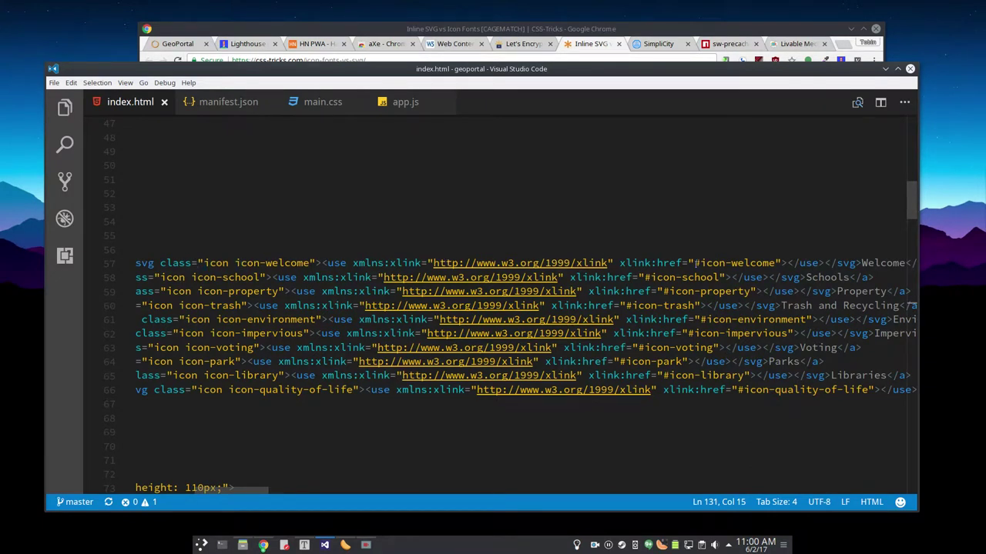
drag(695, 262, 776, 263)
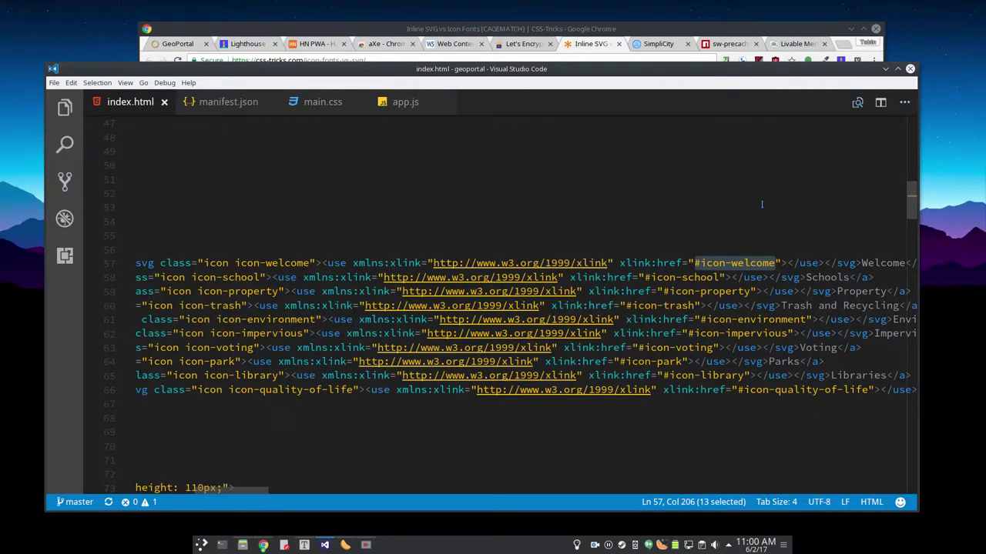
click(292, 29)
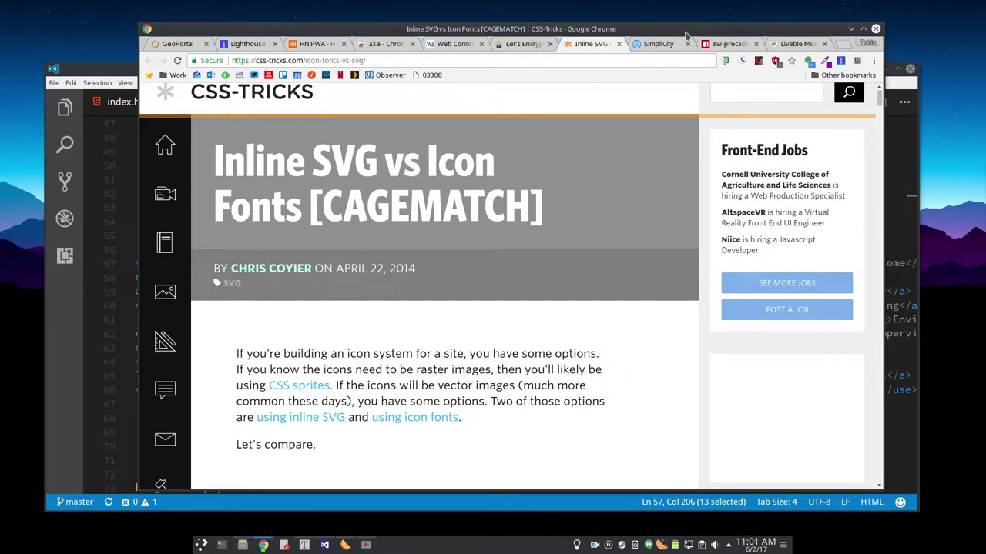
Step: Switch to the GeoPortal tab showing the Mecklenburg County GIS welcome page and icon list
click(174, 44)
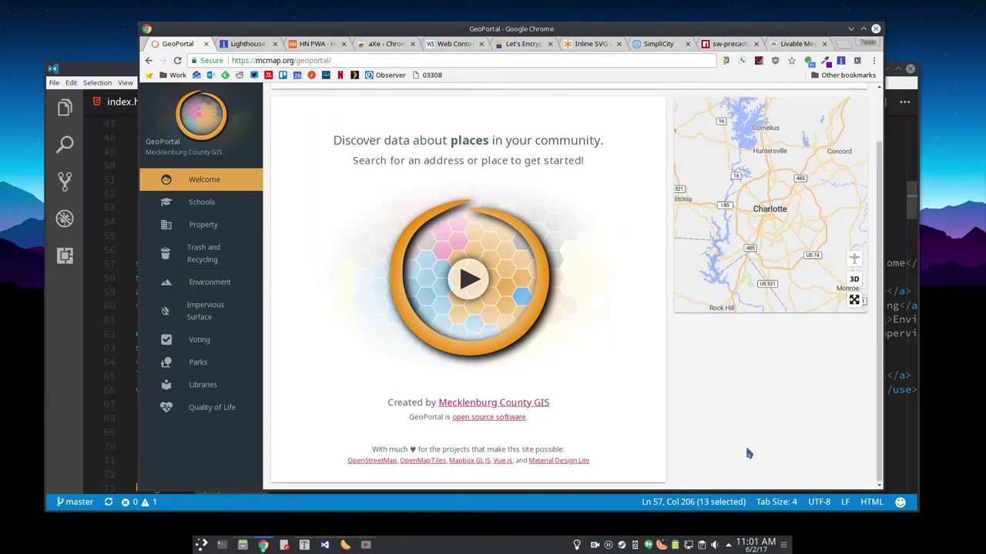
Step: Scroll over the GeoPortal welcome page and its search box, then bring index.html in VS Code forward
scroll(716, 454, up, 1)
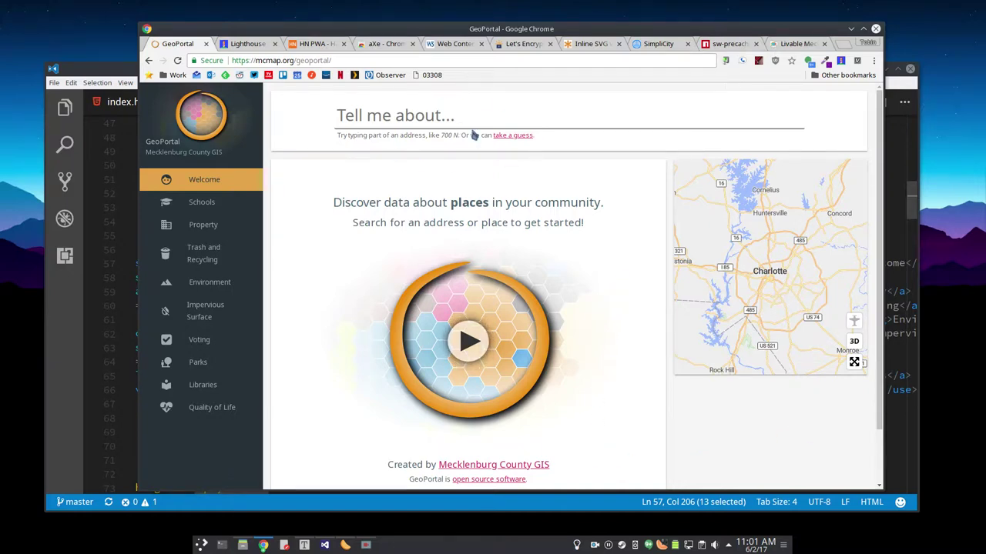
scroll(748, 456, down, 1)
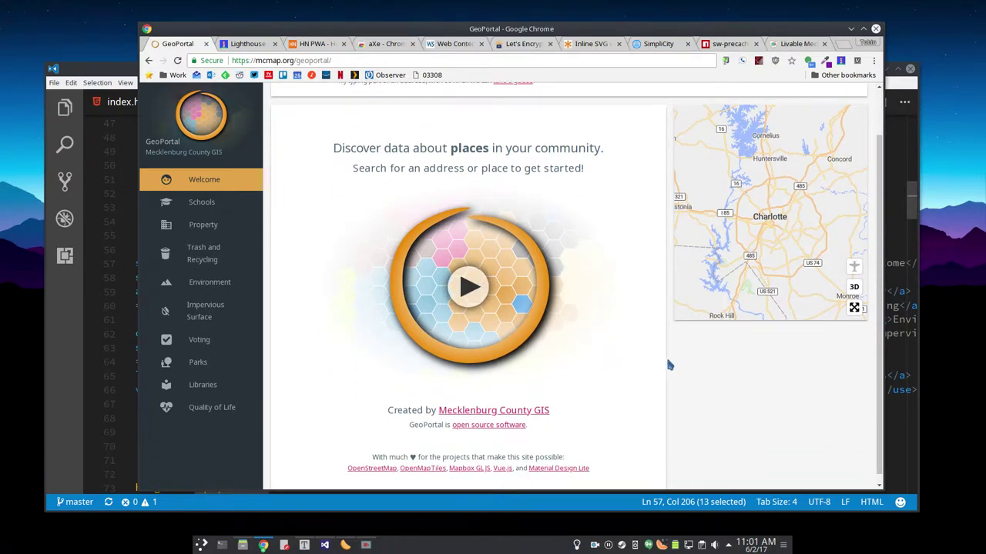
scroll(669, 366, up, 1)
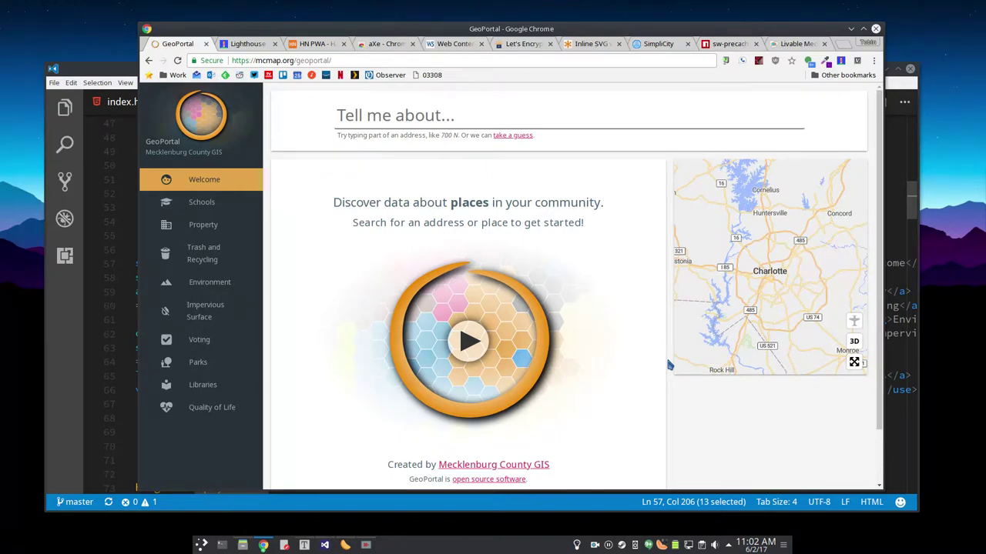
click(109, 80)
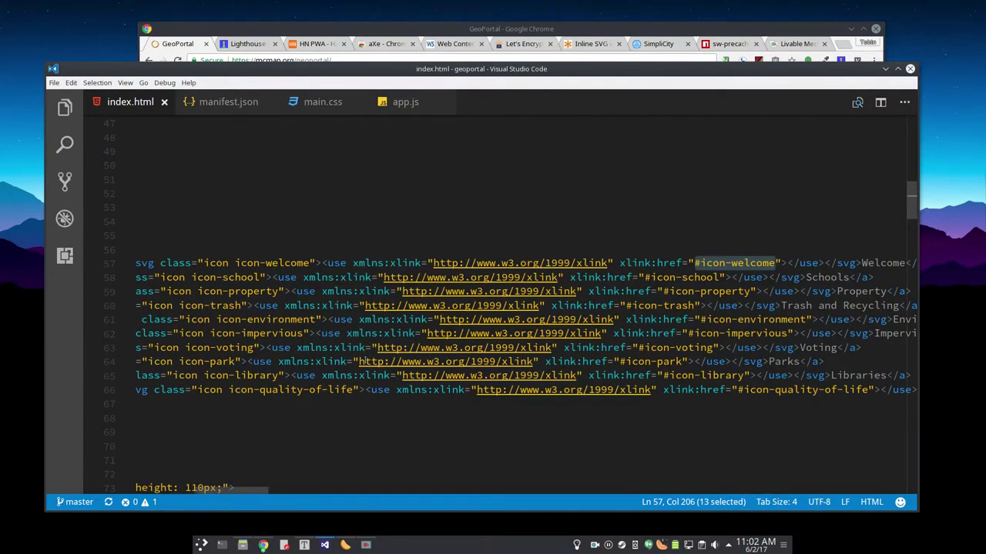
Step: Select the sc-search tags on lines 74 and 88 and their inner markup, then reload GeoPortal in Chrome
drag(237, 490, 165, 490)
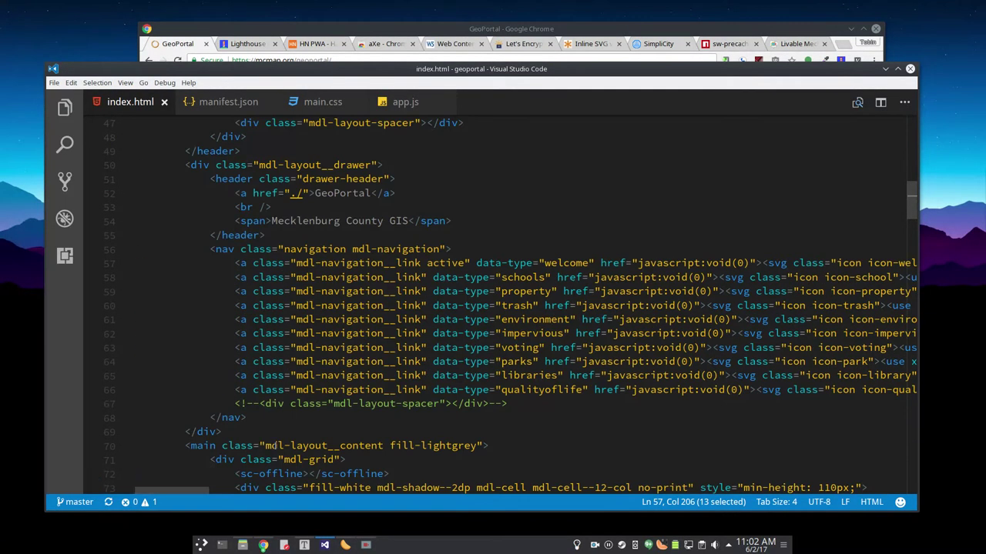
scroll(494, 324, down, 7)
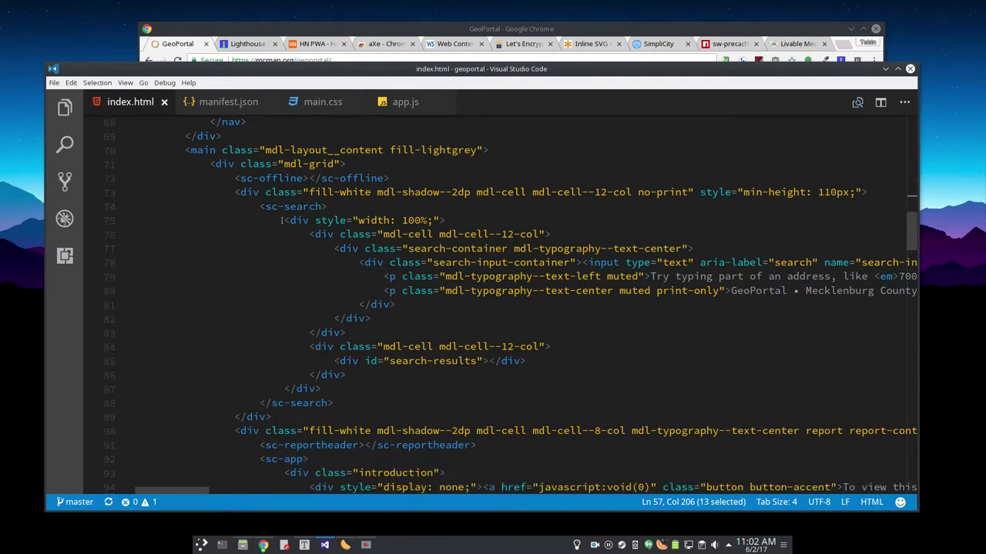
drag(260, 207, 328, 207)
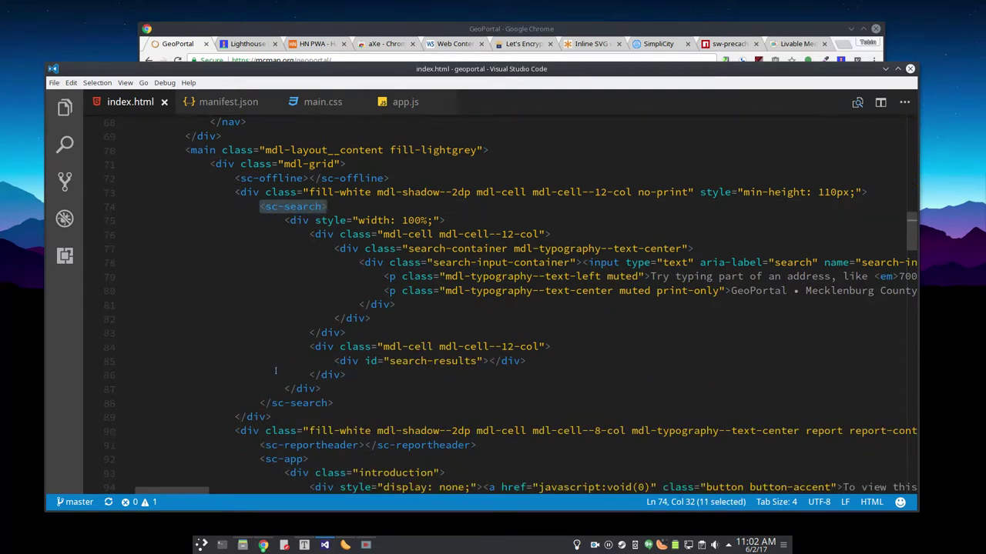
drag(261, 403, 335, 402)
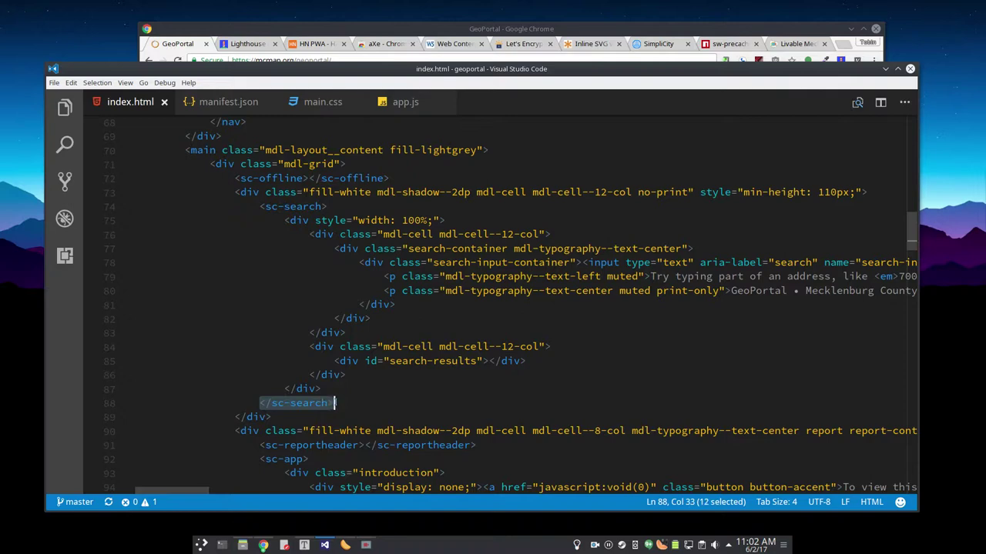
drag(285, 220, 321, 389)
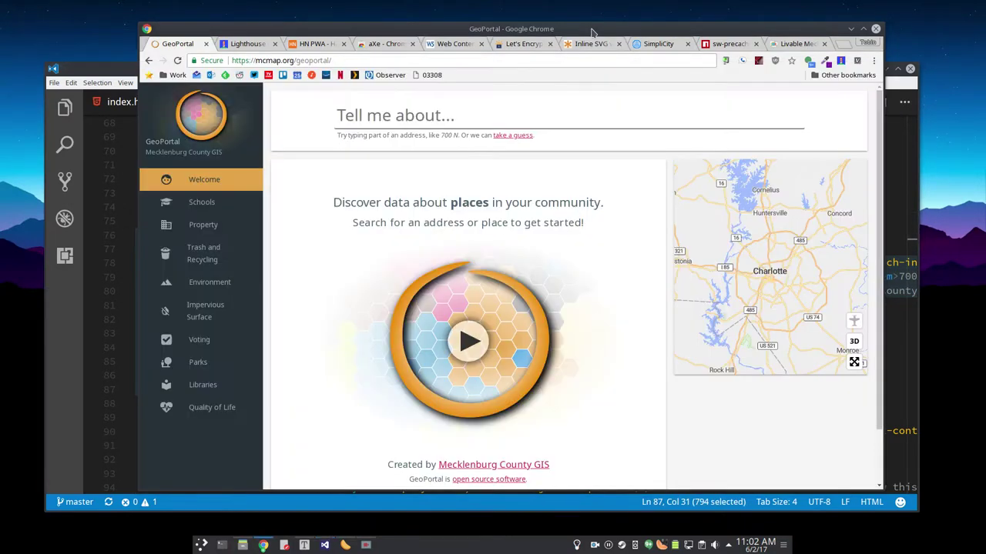
click(593, 30)
click(178, 62)
key(alt+Tab)
scroll(413, 328, up, 15)
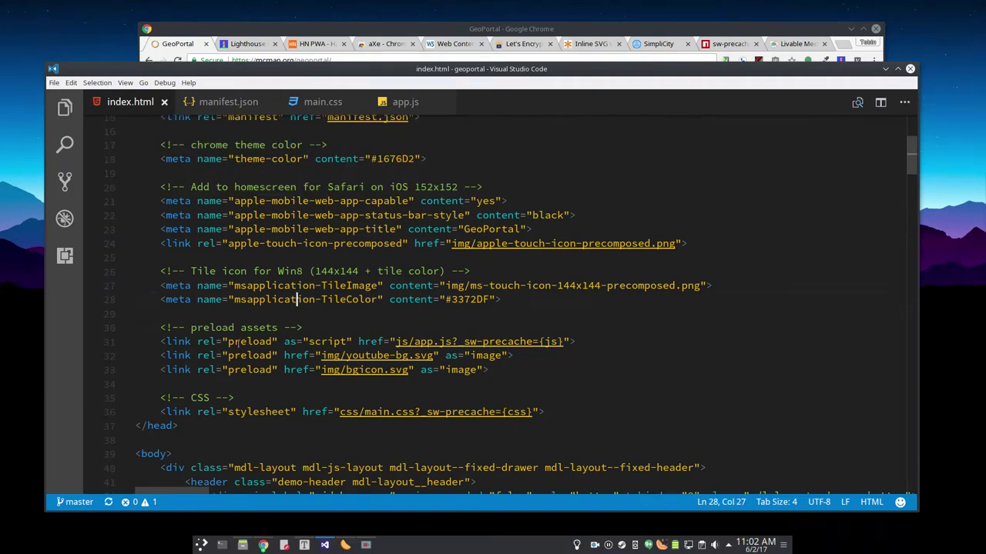
drag(160, 341, 501, 371)
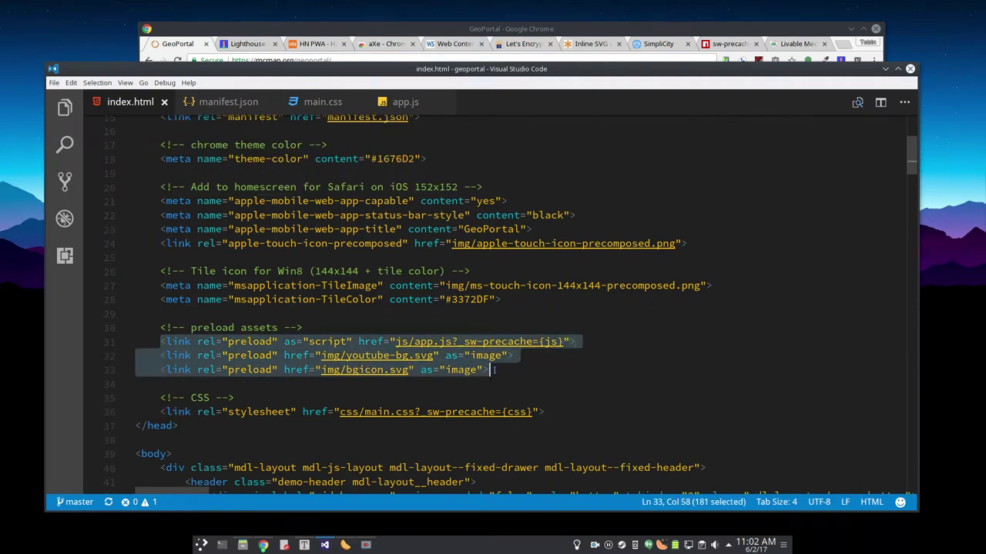
click(555, 375)
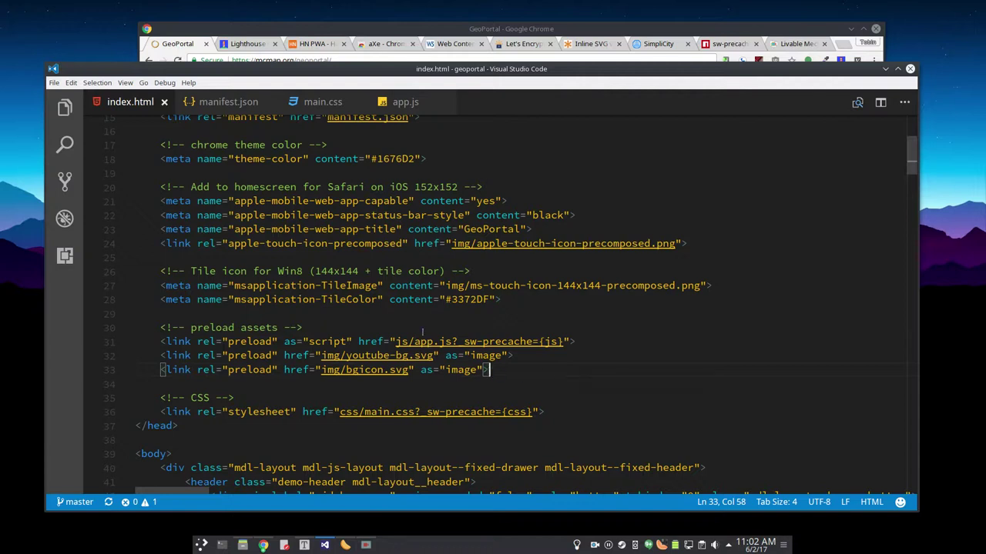
double_click(243, 342)
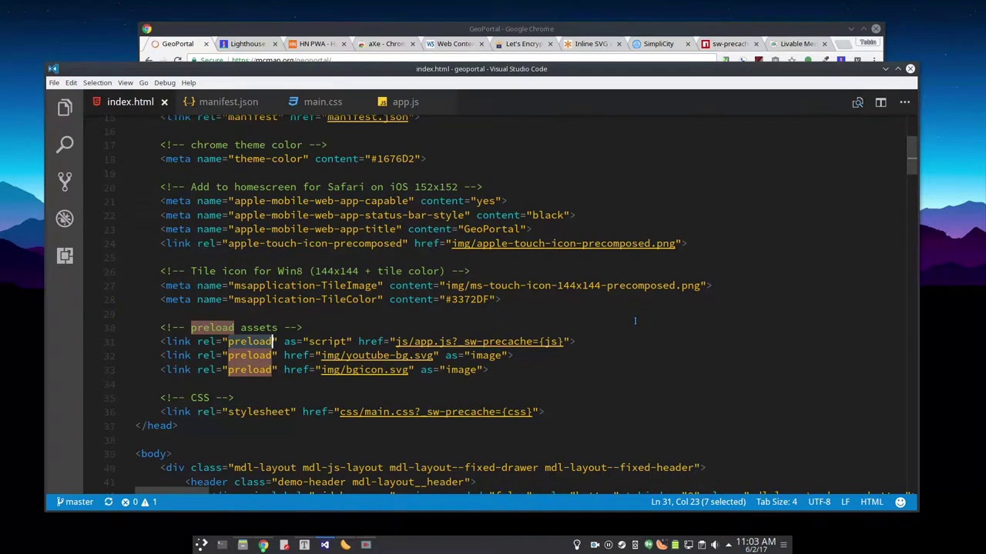
click(551, 368)
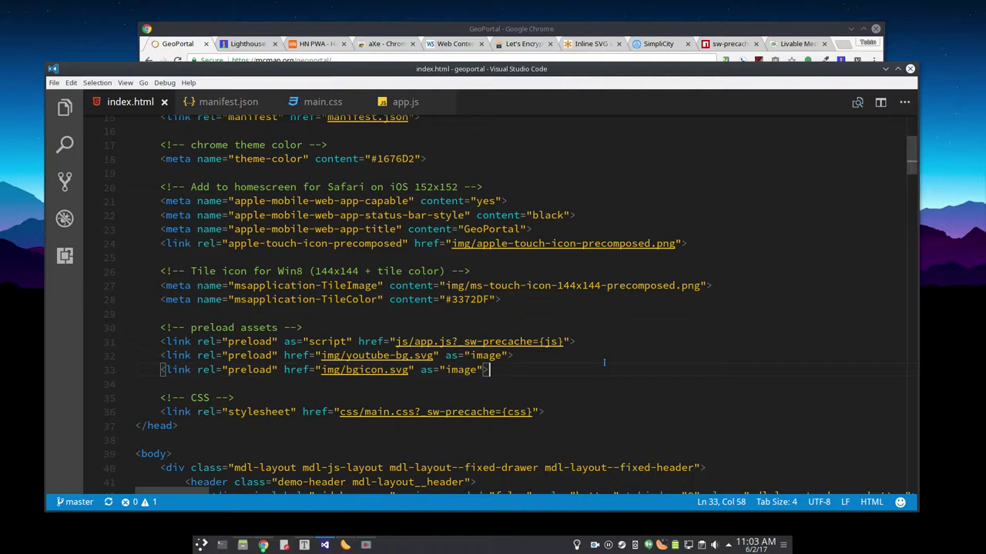
scroll(603, 362, down, 2)
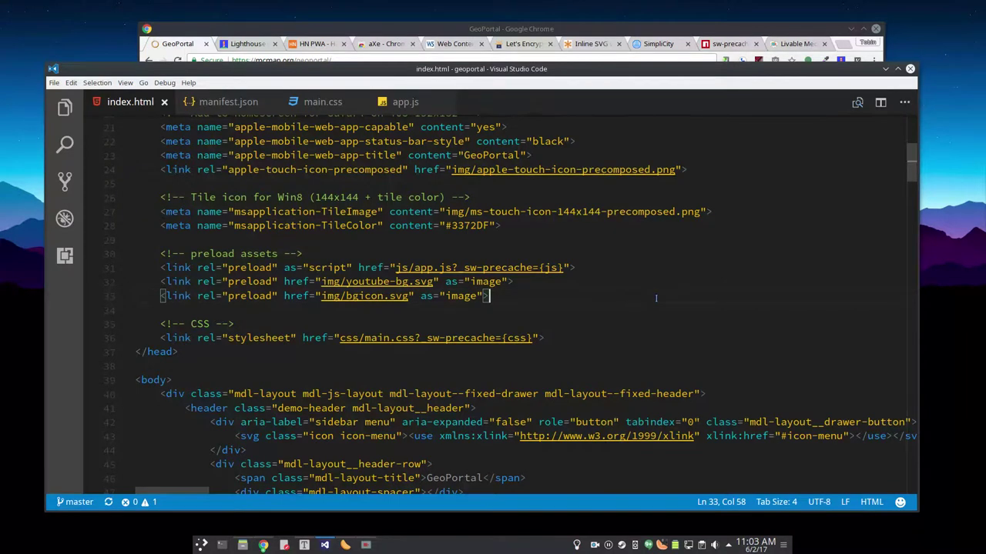
scroll(301, 248, up, 2)
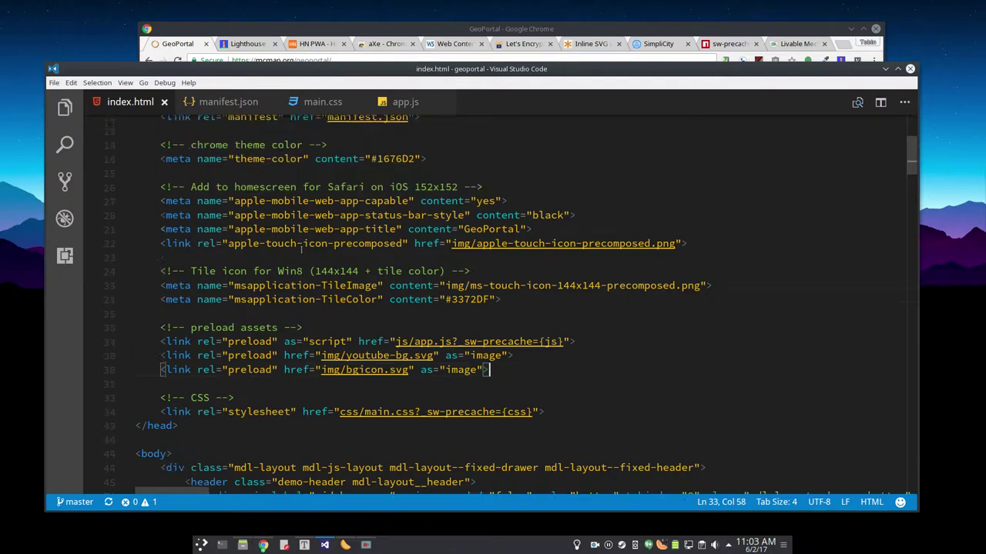
Step: Select the manifest link on line 15 of index.html, then view manifest.json
scroll(301, 248, up, 2)
click(333, 192)
key(Home)
key(shift+Down)
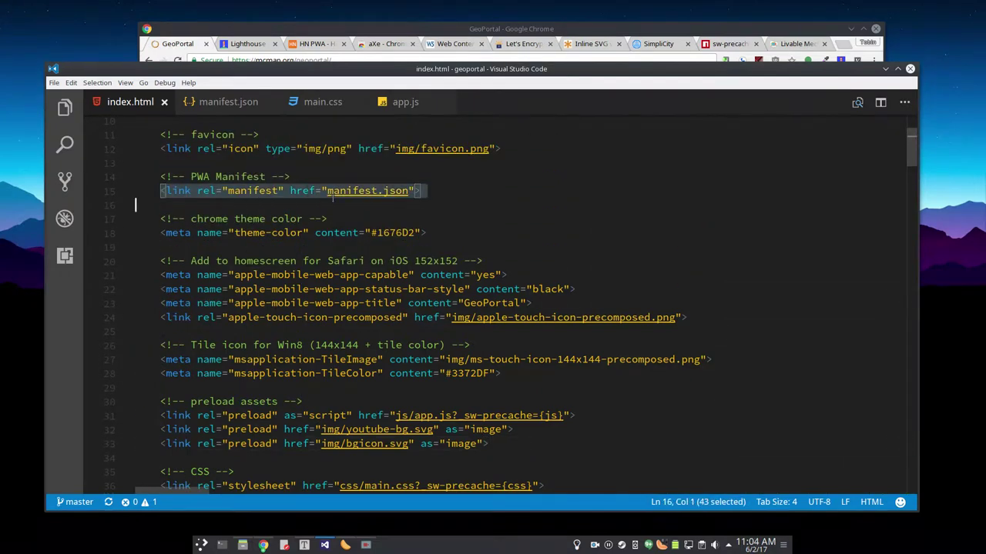
key(shift+Left)
click(223, 102)
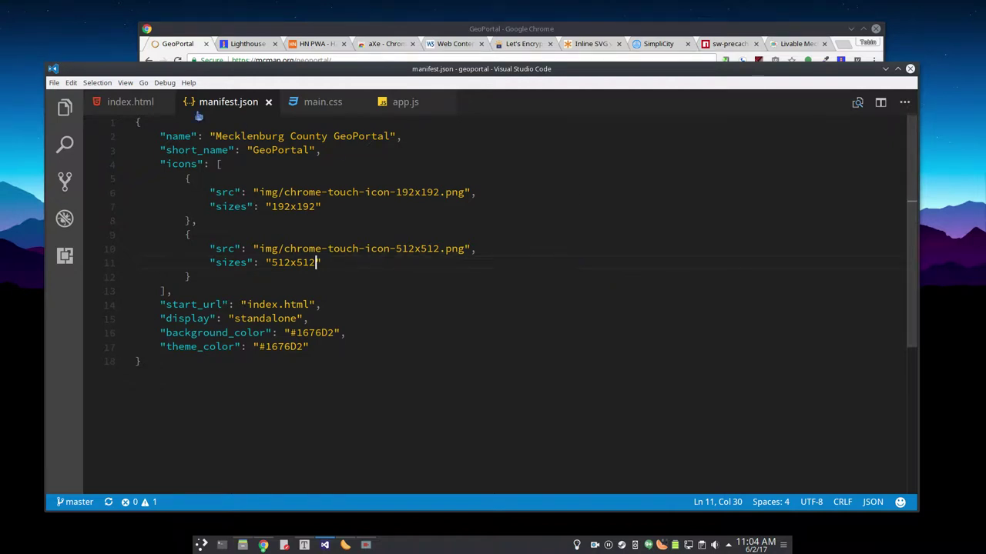
drag(365, 70, 391, 72)
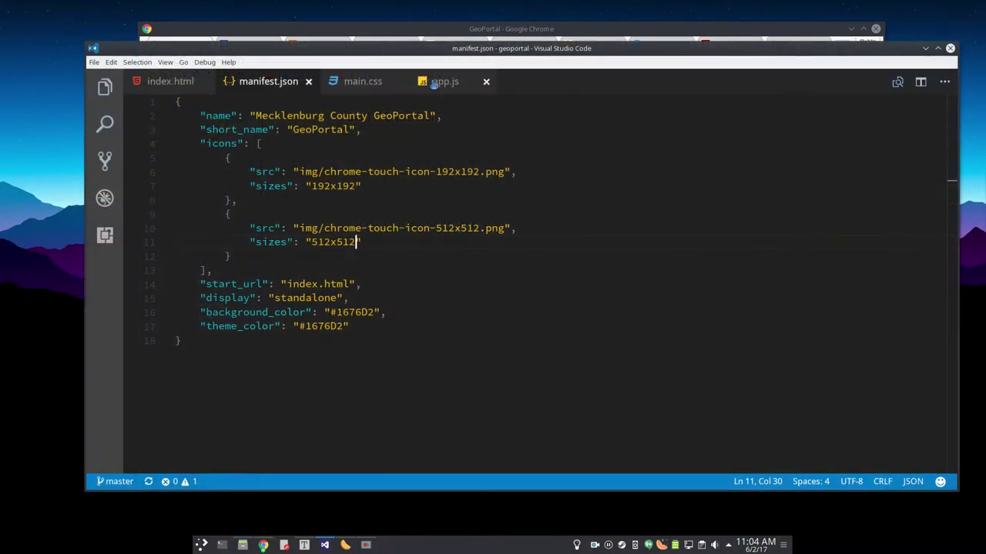
Step: Go over the serviceWorker registration block in app.js, then bring up the sw-precache npm page
click(445, 81)
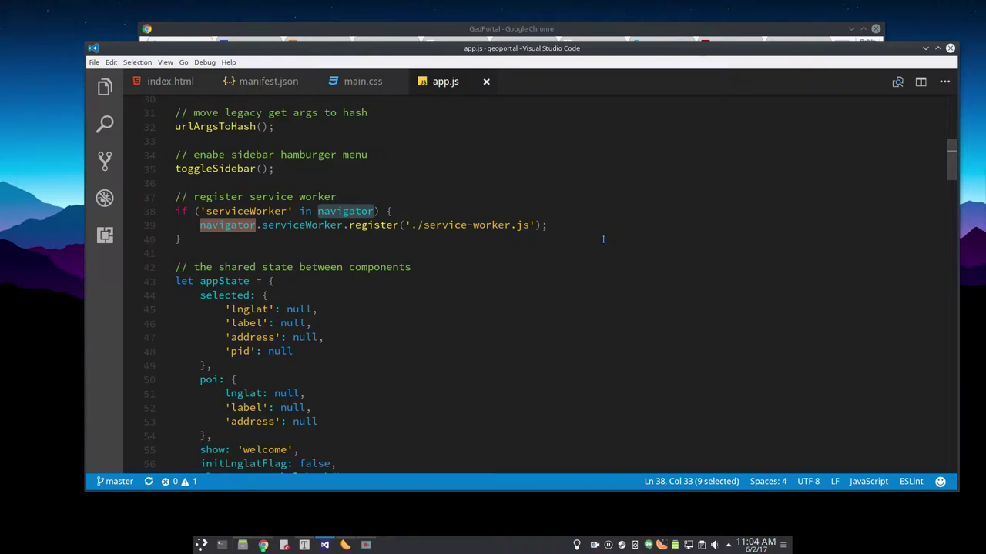
key(Up)
key(Up)
key(Up)
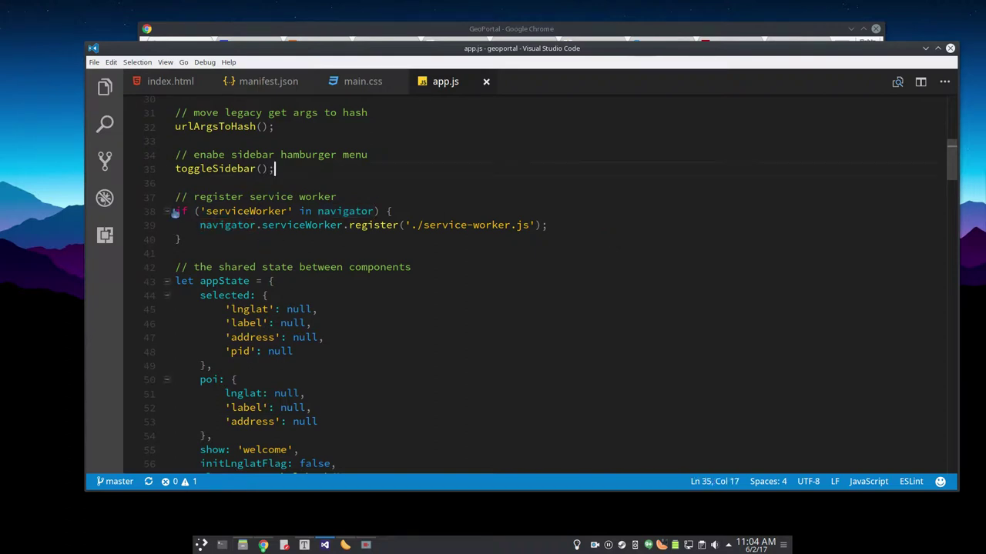
drag(178, 211, 182, 239)
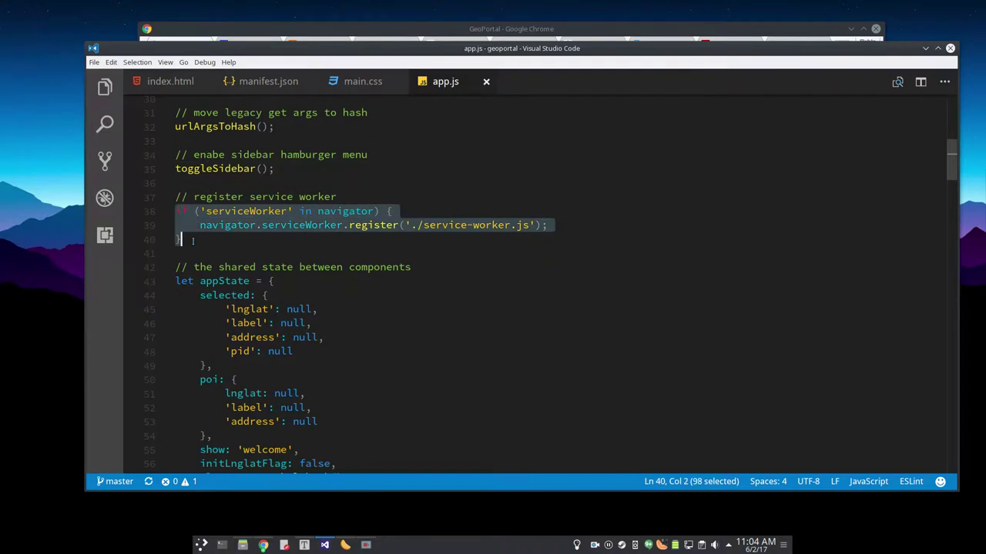
key(Escape)
double_click(259, 211)
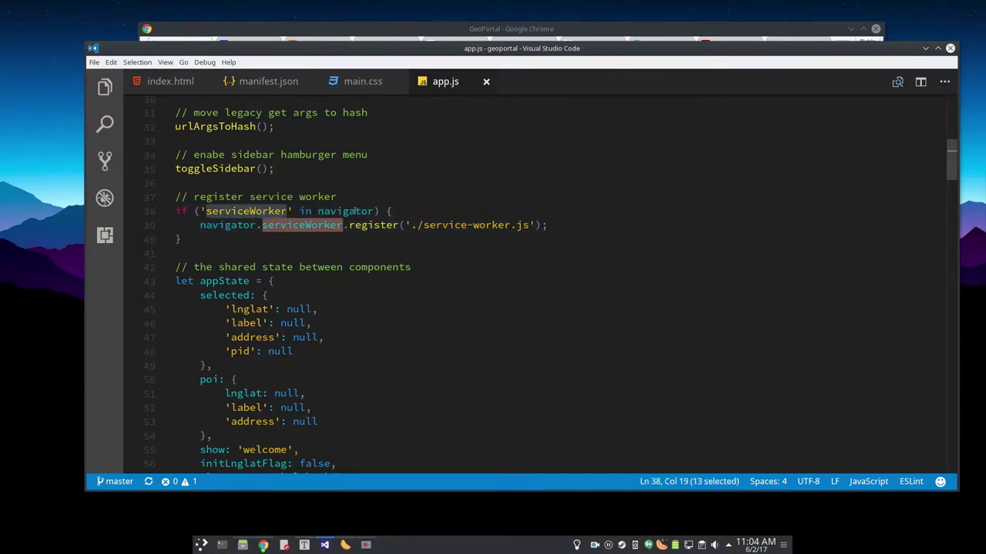
click(393, 235)
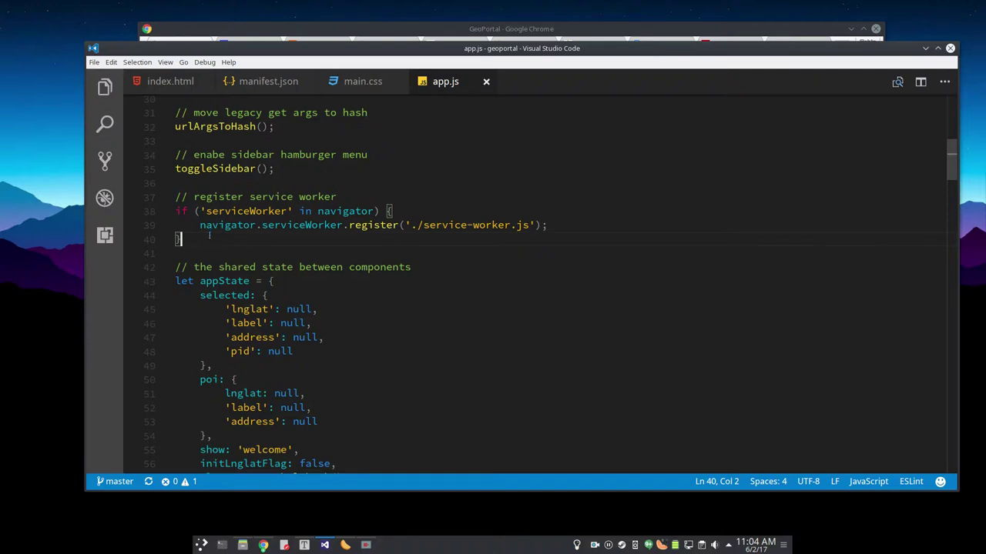
click(445, 184)
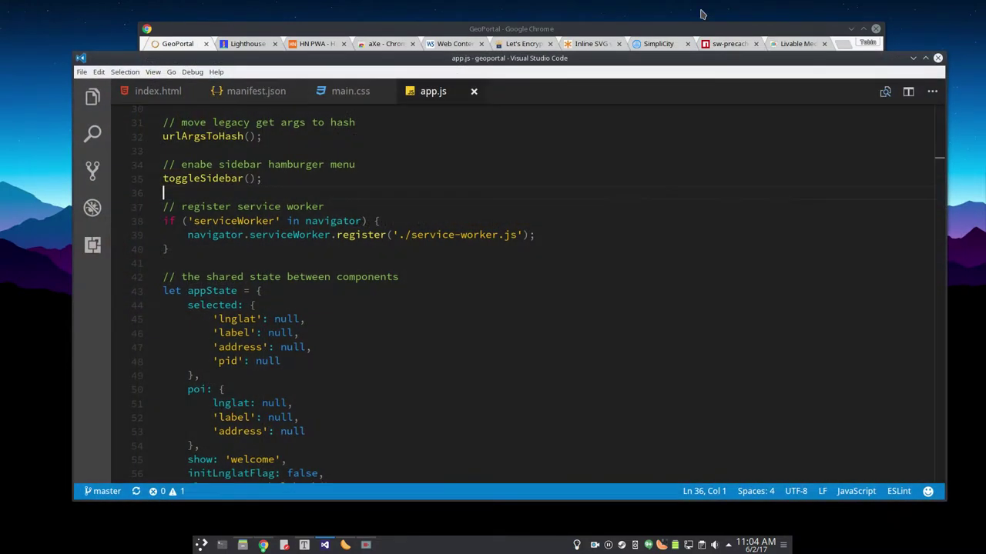
click(709, 46)
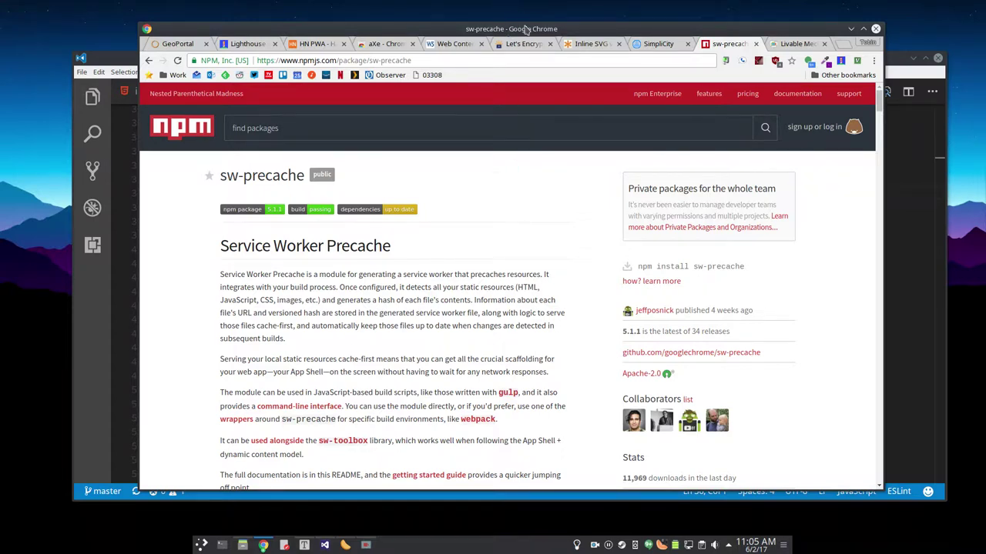
Step: Switch to the GeoPortal tab and reload it to pick up the updated service worker
drag(525, 26, 543, 23)
click(190, 40)
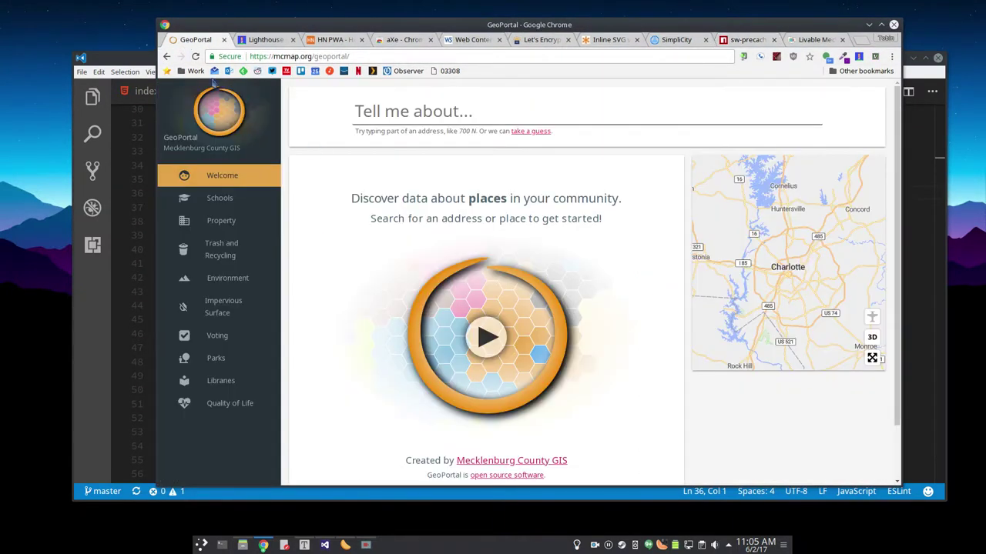
click(195, 57)
Step: Tick Offline under Application > Service Workers in DevTools, reload GeoPortal, then close DevTools
key(ctrl+shift+j)
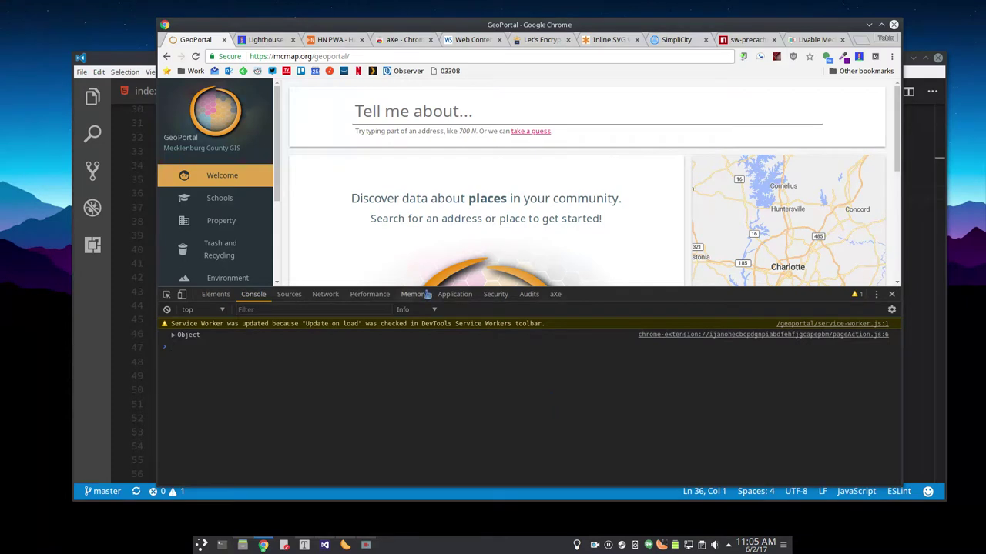
click(462, 297)
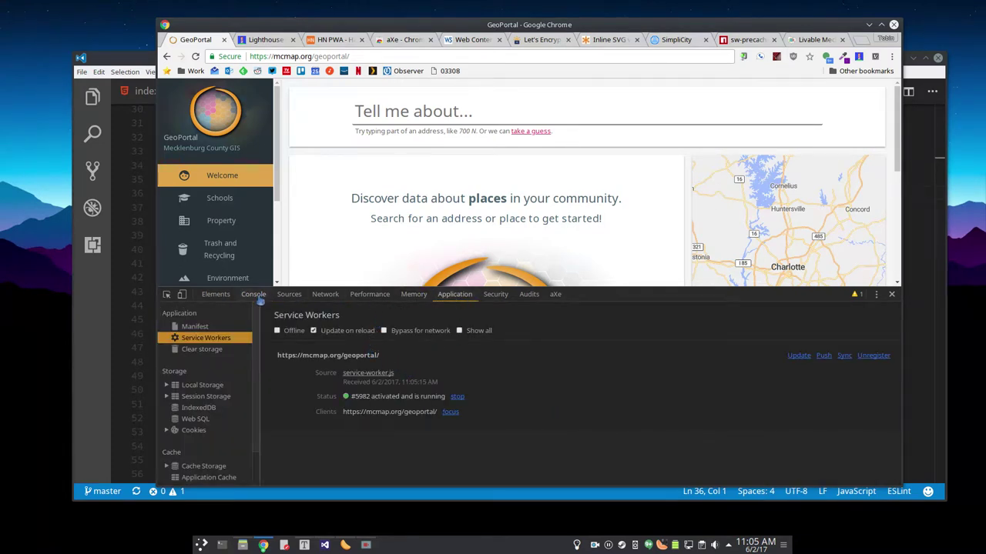
click(277, 331)
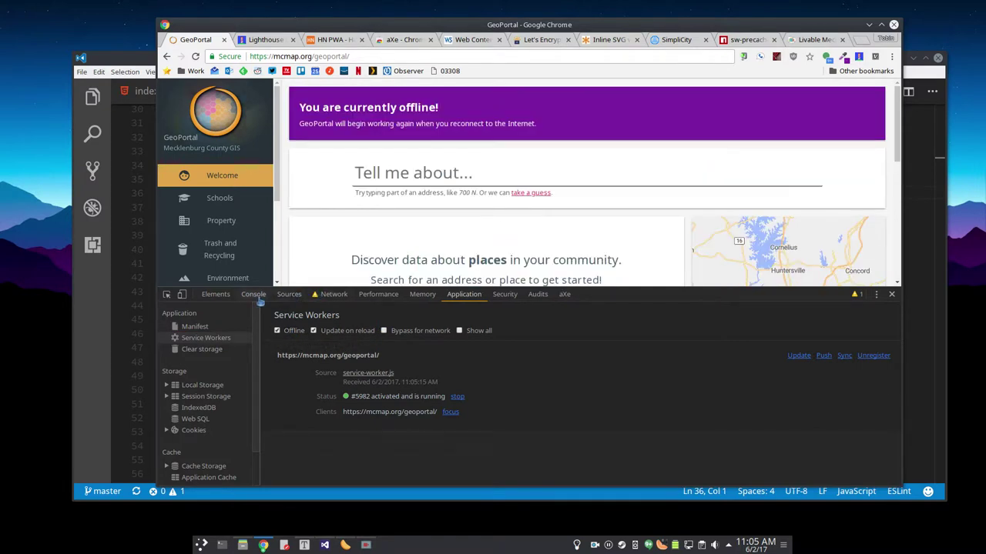
click(196, 57)
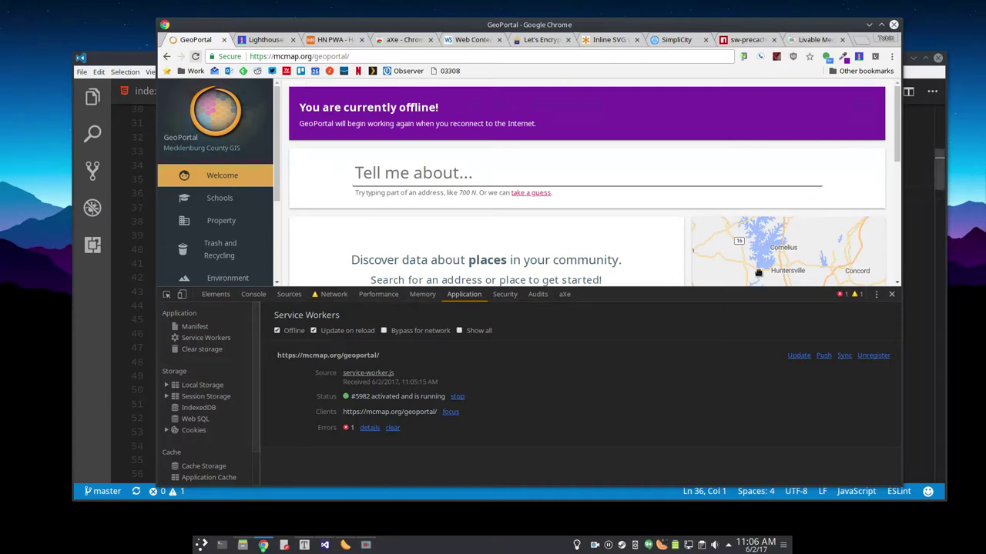
click(891, 295)
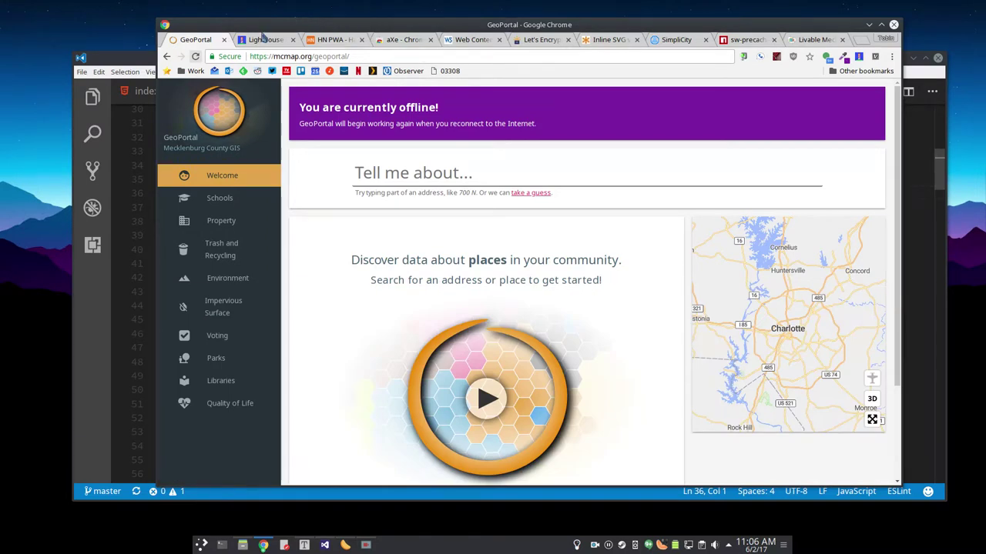
Step: Show the mcmap.org/geoportal Lighthouse report: 100 PWA, 96 Performance, 100 Accessibility, 100 Best Practices
click(263, 39)
scroll(851, 212, up, 10)
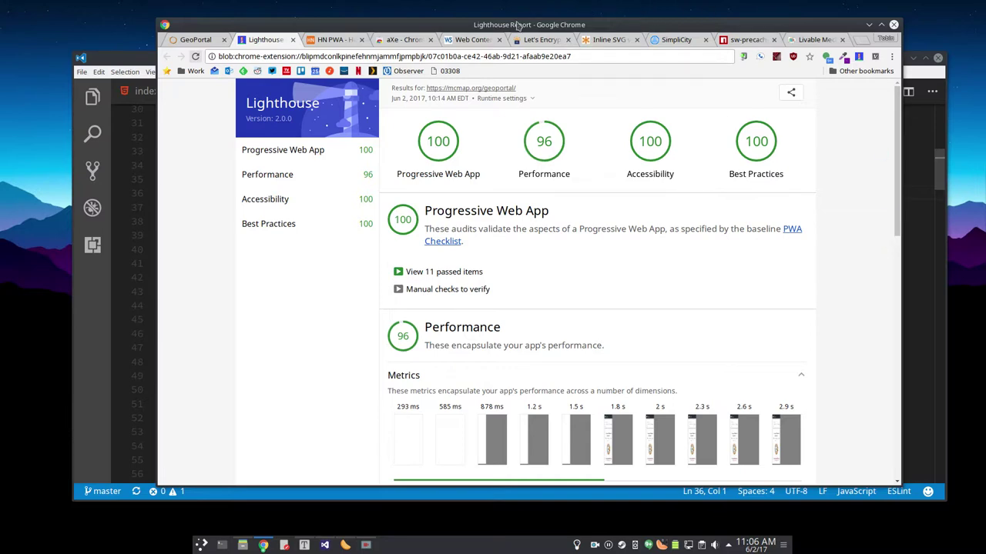
drag(379, 27, 393, 22)
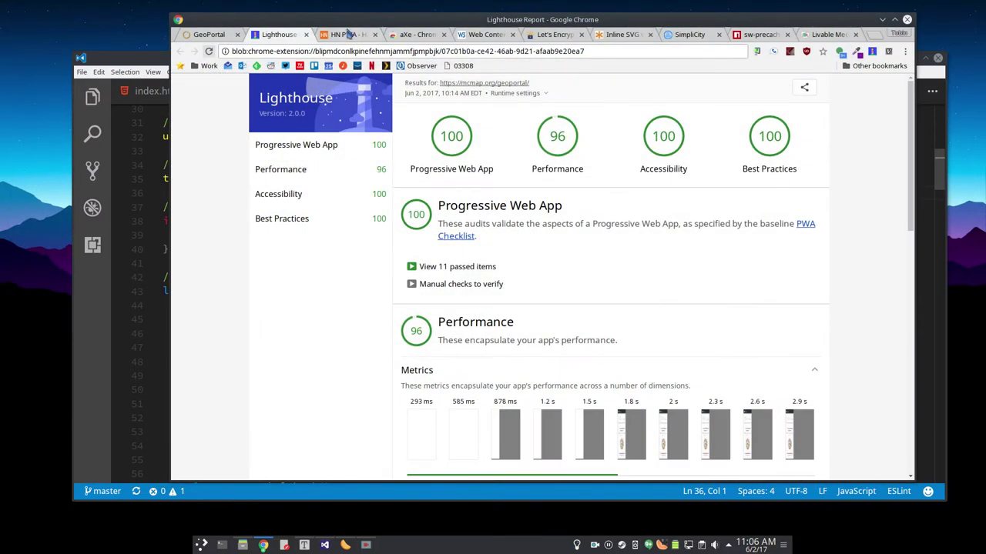
click(348, 35)
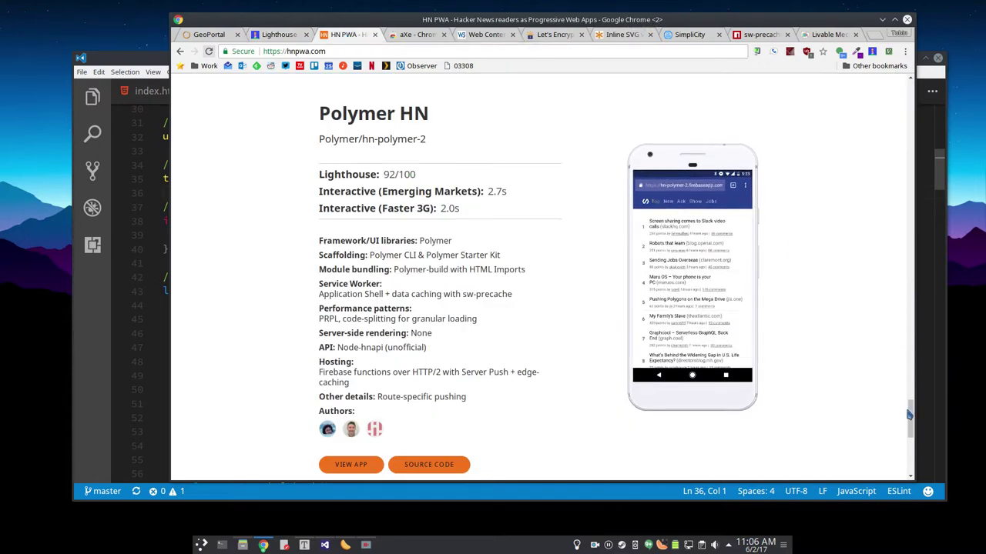
drag(911, 415, 966, 204)
key(Home)
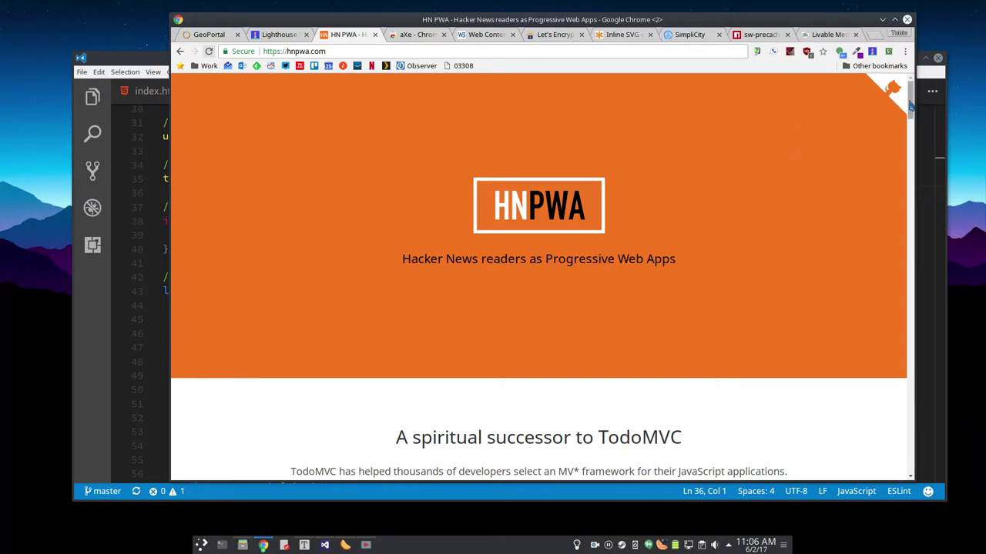
drag(909, 108, 907, 193)
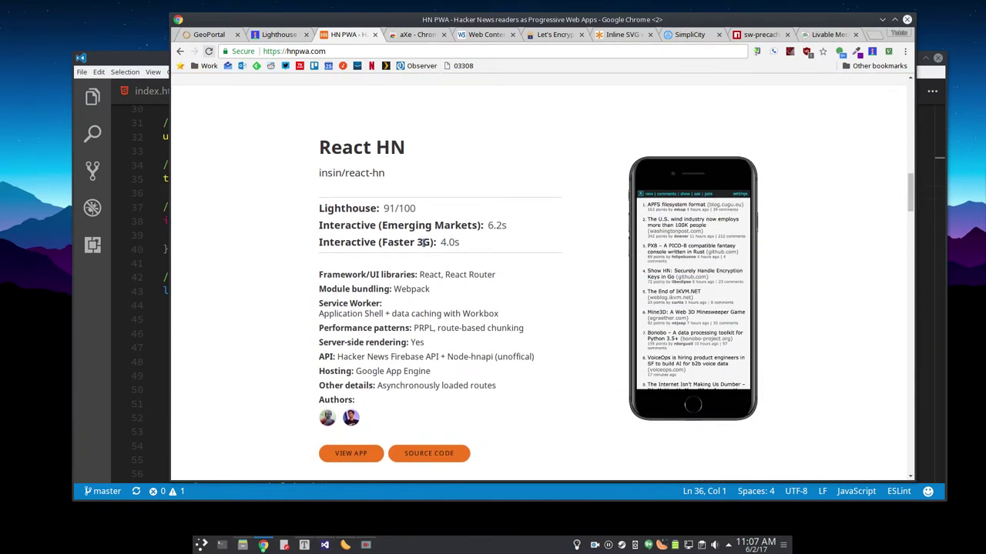
scroll(536, 237, down, 3)
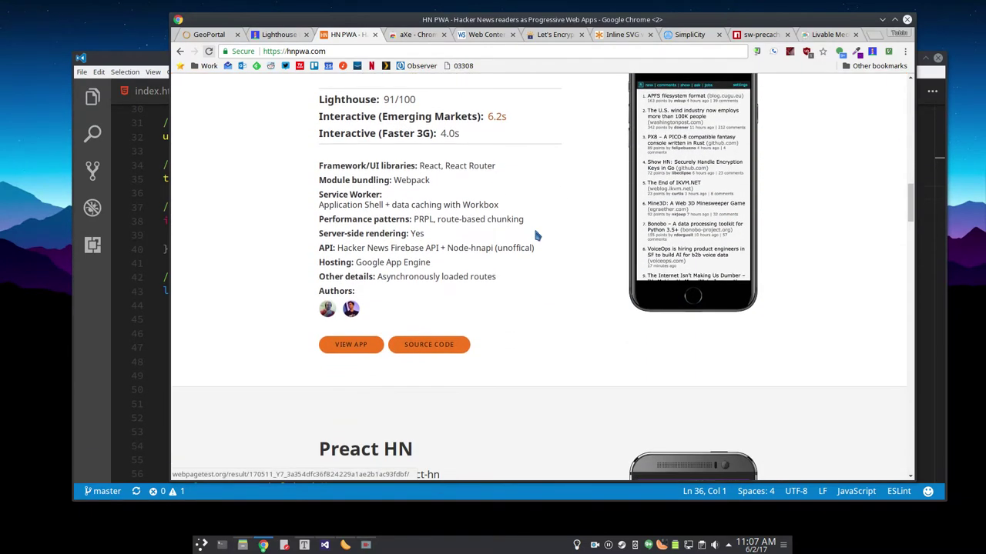
scroll(536, 236, down, 8)
scroll(549, 227, down, 3)
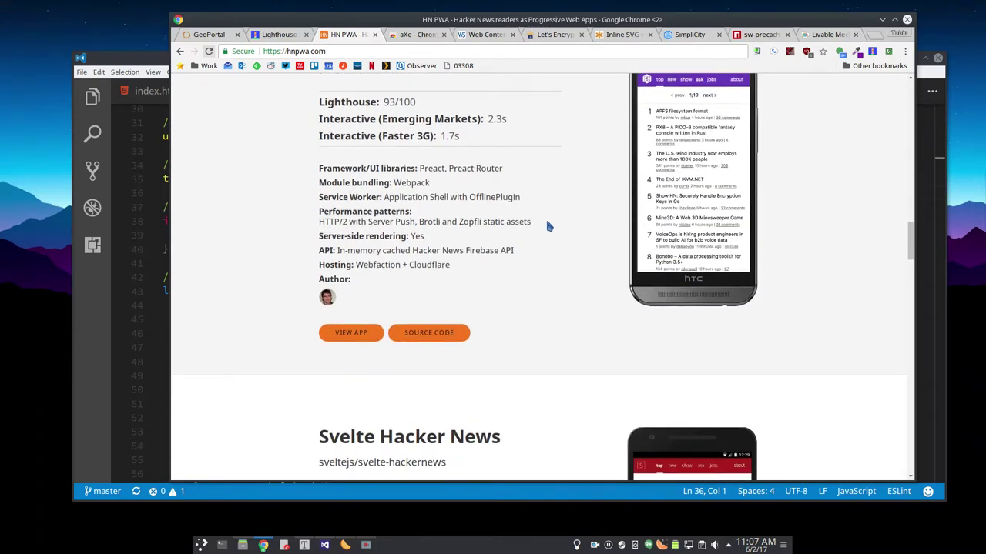
click(278, 35)
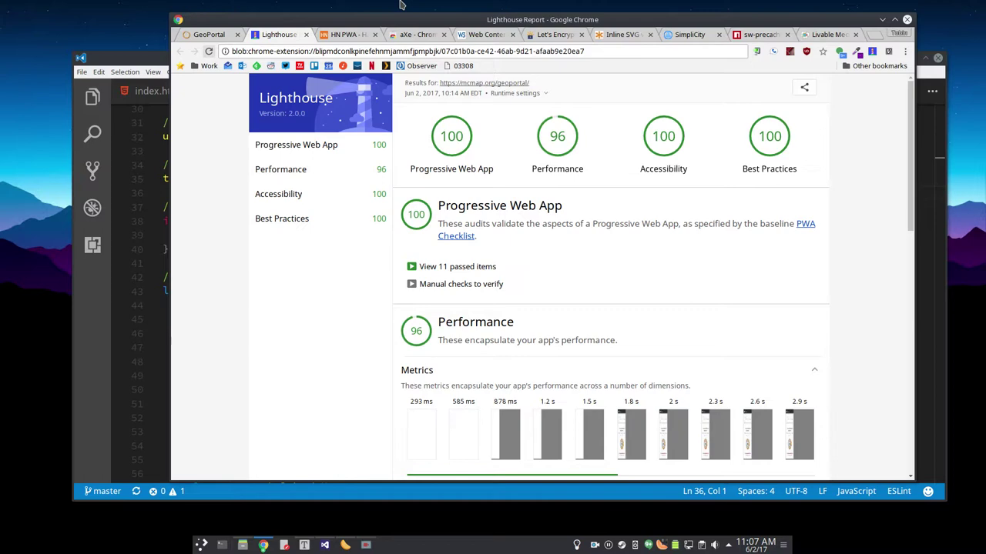
Step: On the GeoPortal tab, untick Offline under Application > Service Workers, then close DevTools
click(208, 35)
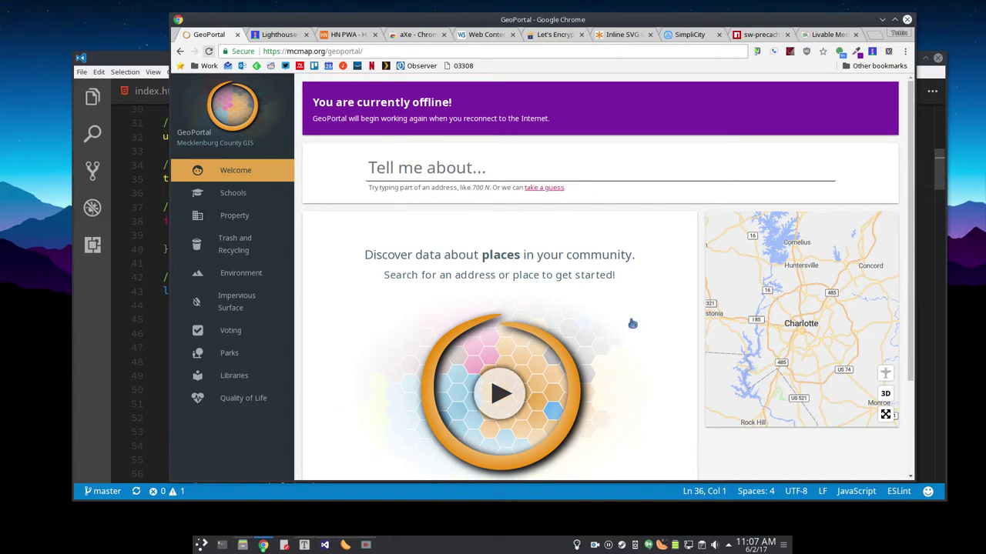
key(ctrl+shift+i)
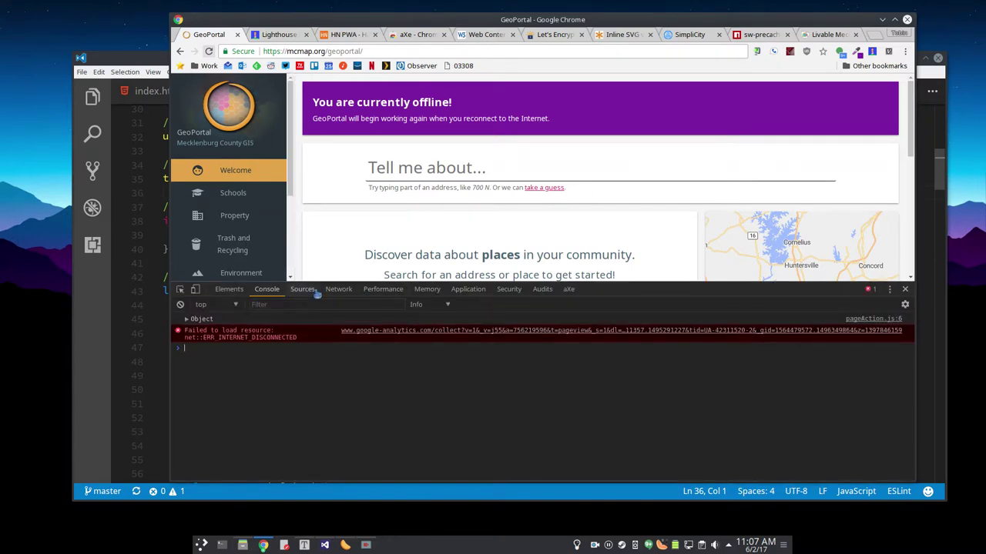
click(468, 290)
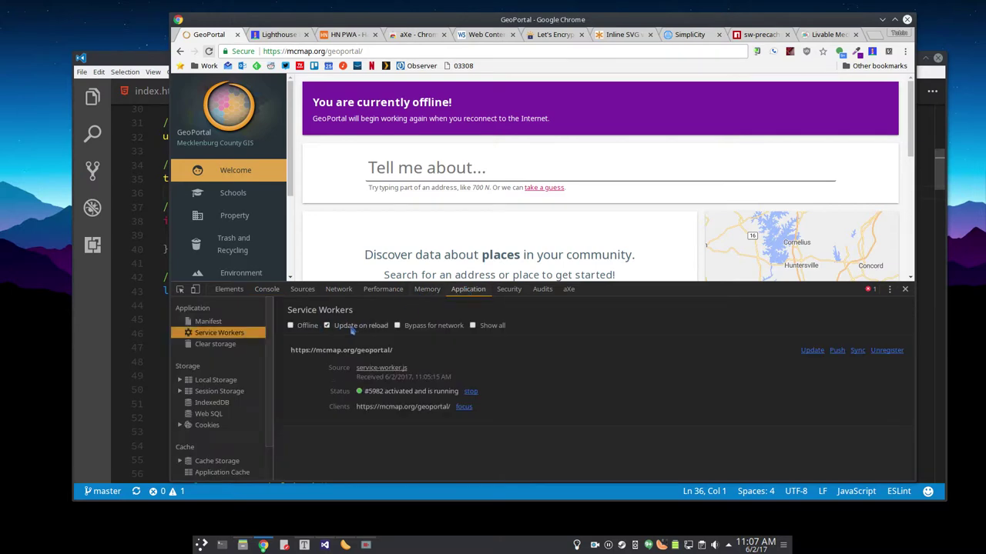
click(290, 326)
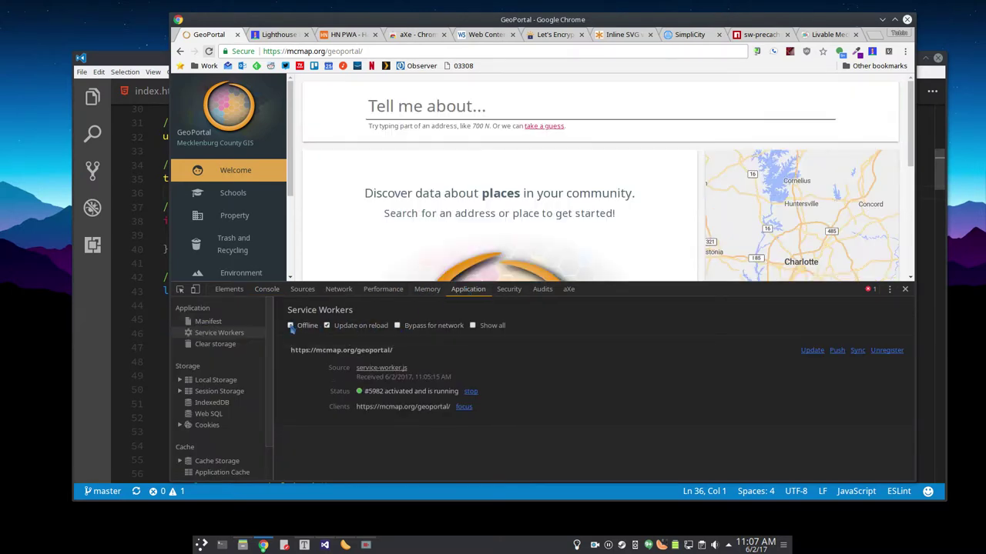
click(905, 289)
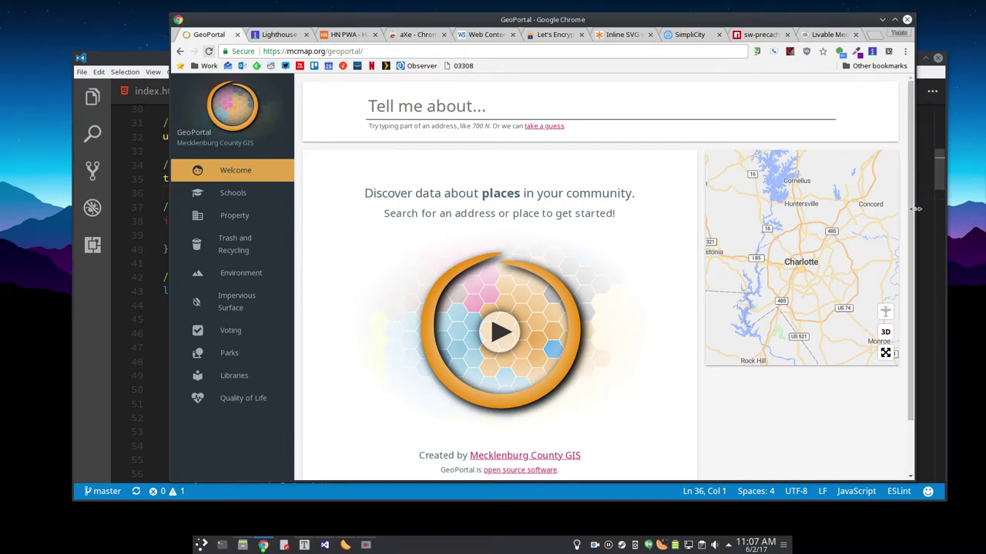
drag(916, 208, 422, 213)
drag(425, 220, 425, 220)
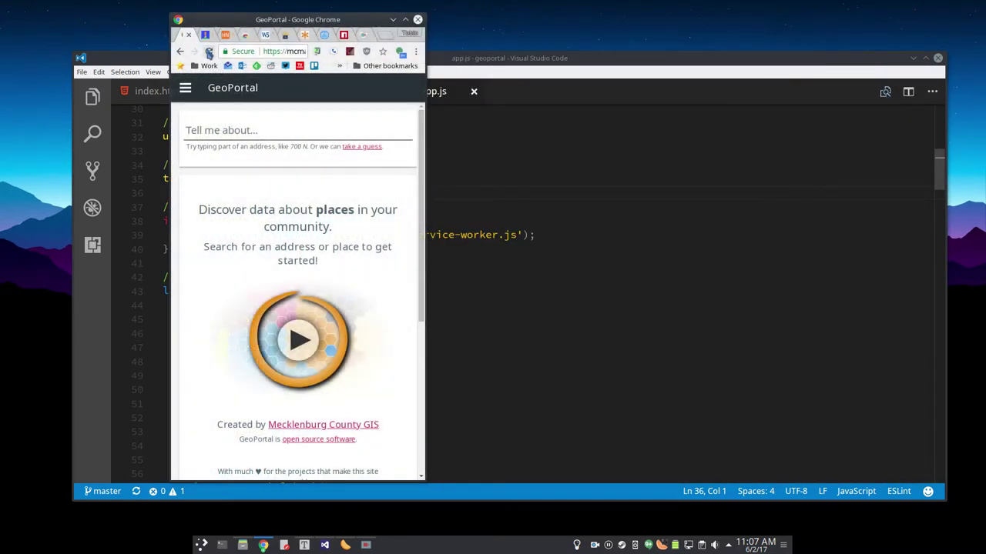
scroll(413, 226, down, 1)
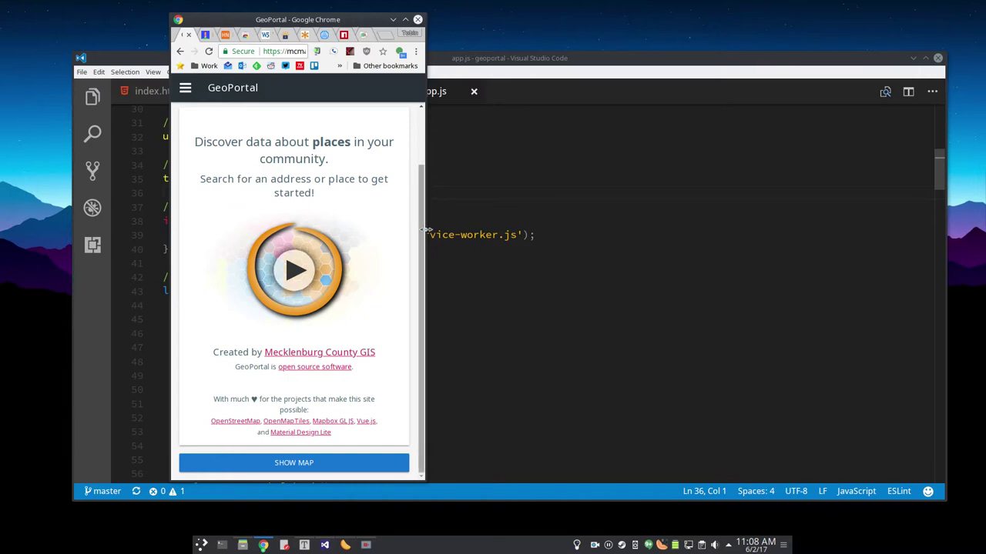
drag(424, 229, 884, 202)
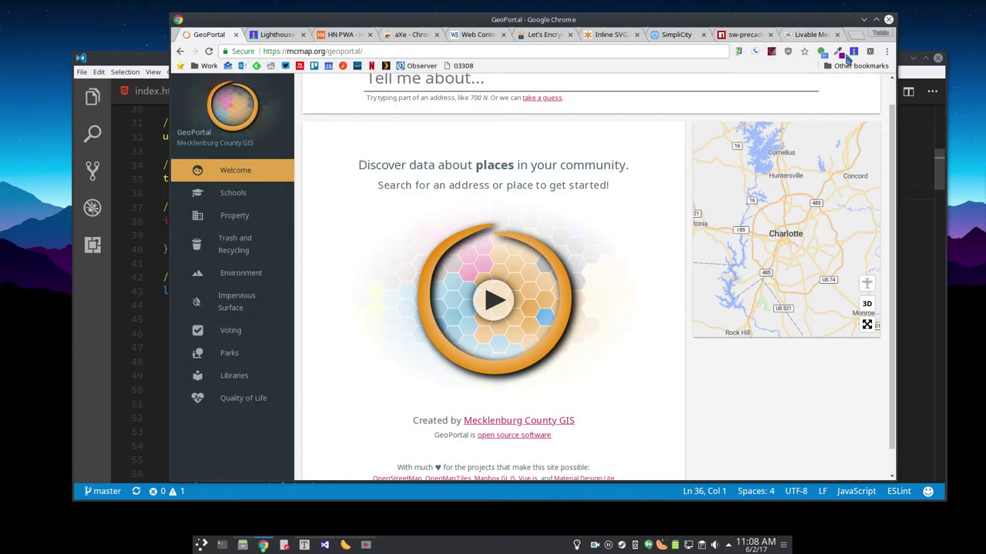
click(676, 35)
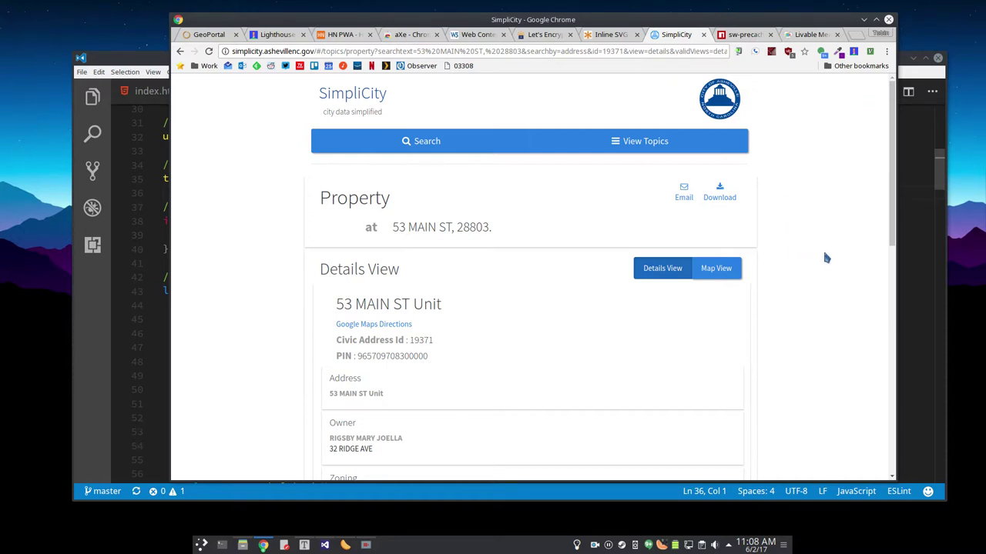
scroll(822, 257, down, 1)
scroll(821, 255, up, 1)
scroll(820, 255, down, 1)
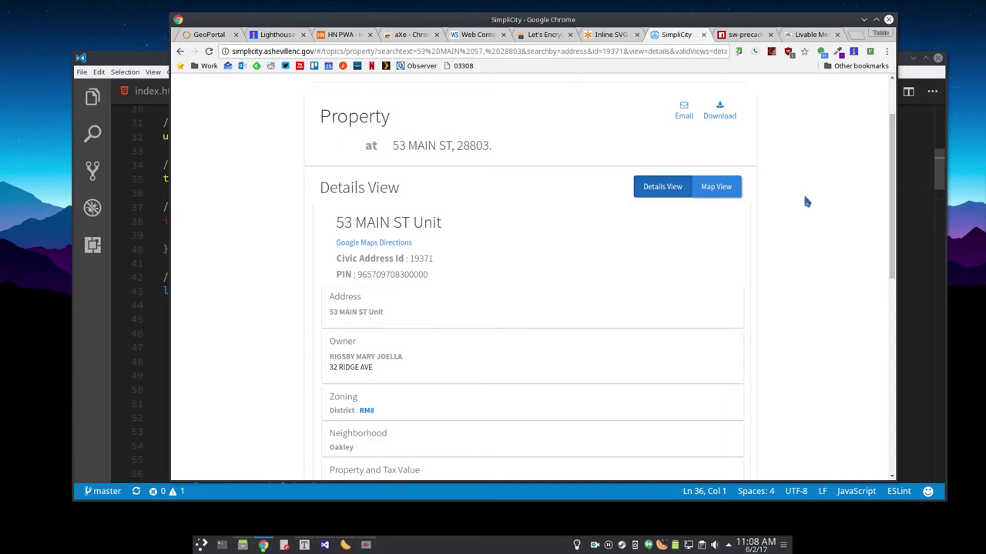
click(218, 32)
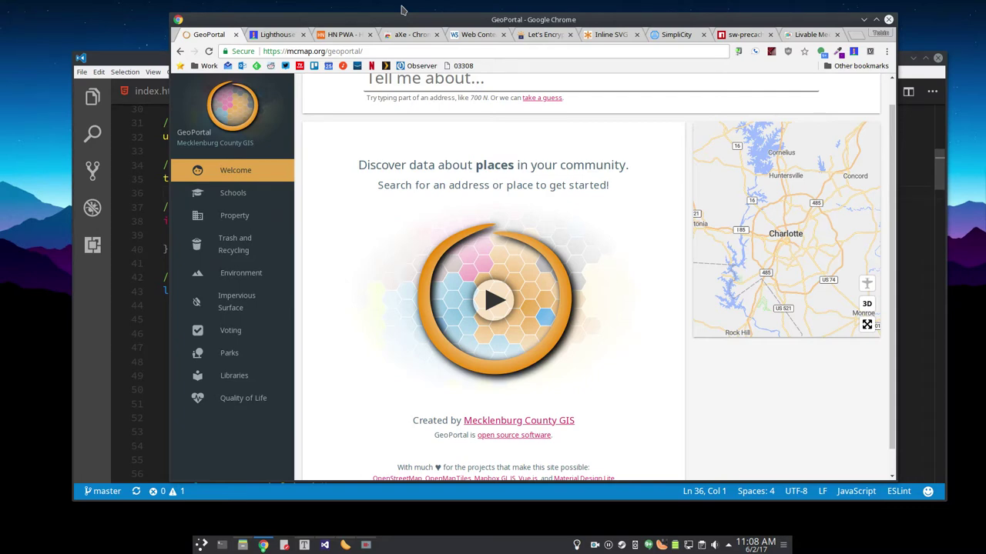
scroll(411, 135, up, 1)
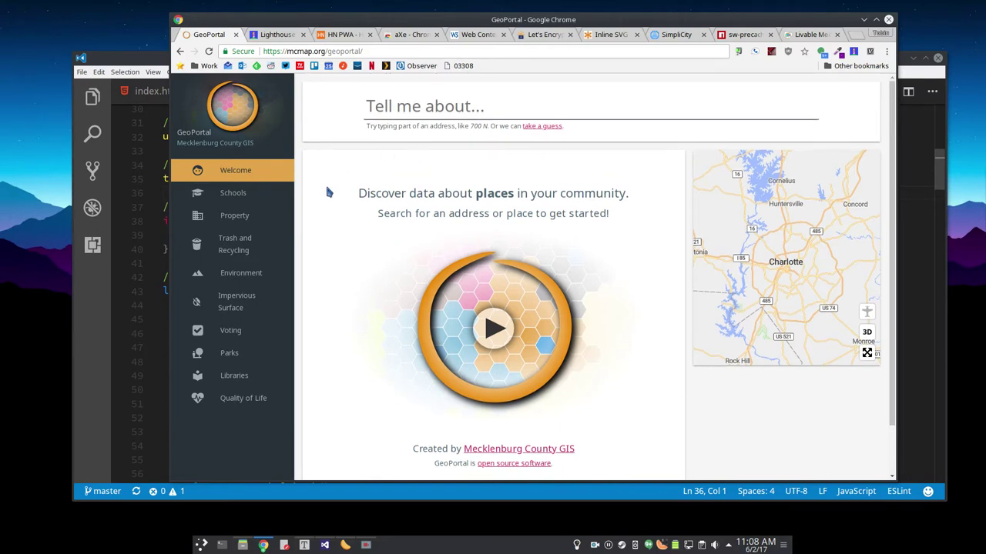